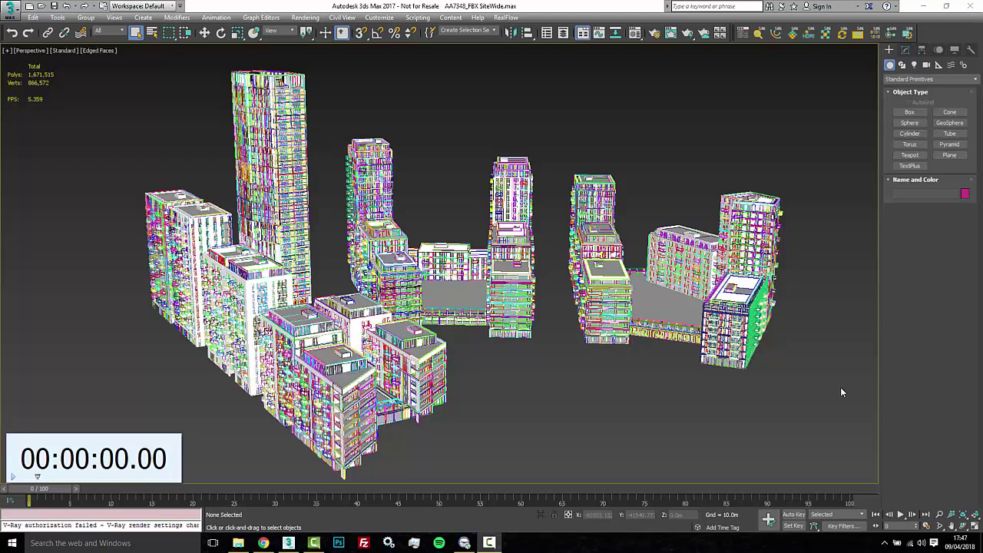
Scan the scene with the Forensic scene checker to review its contents and problem items
left_click(761, 34)
left_click(449, 431)
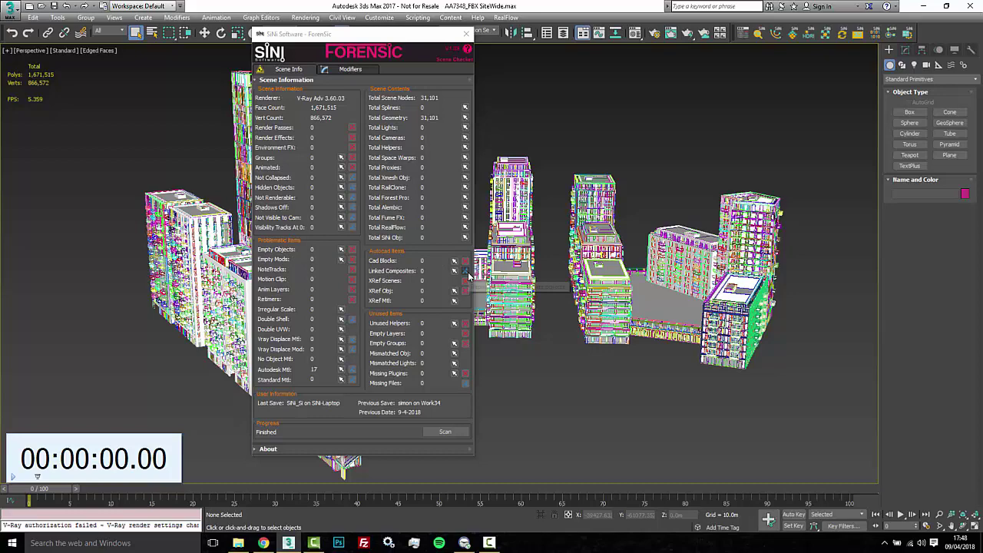
left_click(466, 36)
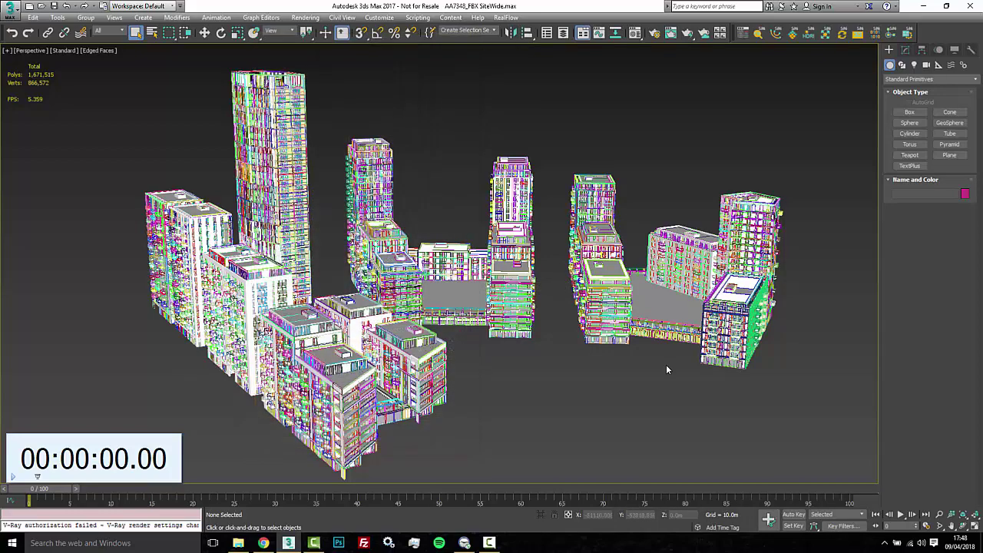
Open the Sculpt mesh tools and attach the objects of the building cluster around the separate right-hand courtyard by material
left_click(793, 36)
left_click_drag(146, 77, 139, 70)
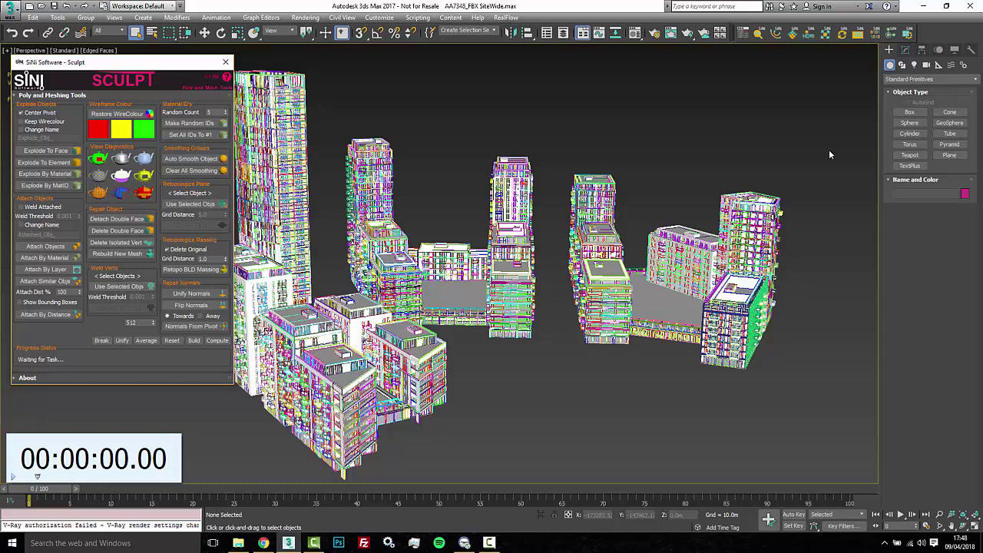
left_click(809, 215)
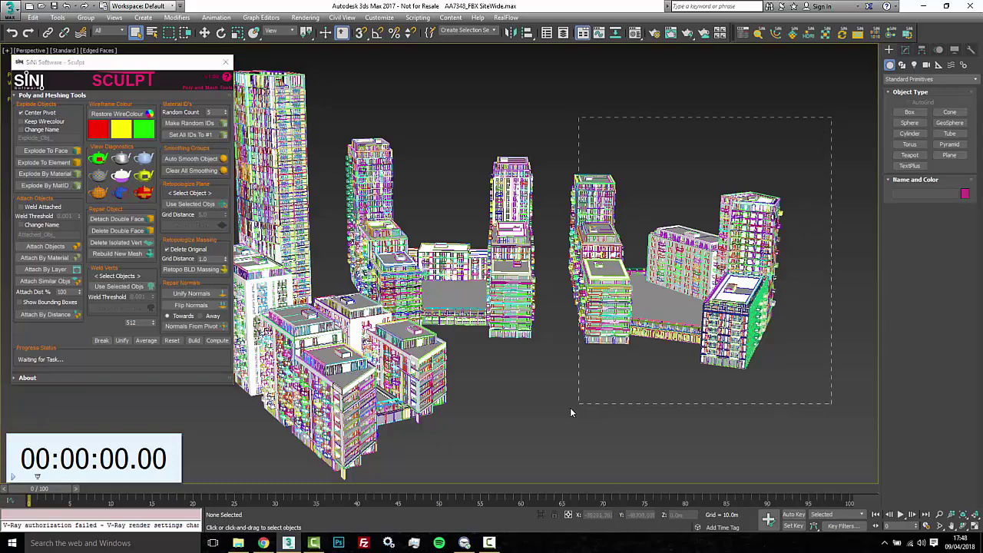
left_click_drag(555, 418, 553, 419)
left_click_drag(554, 421, 554, 423)
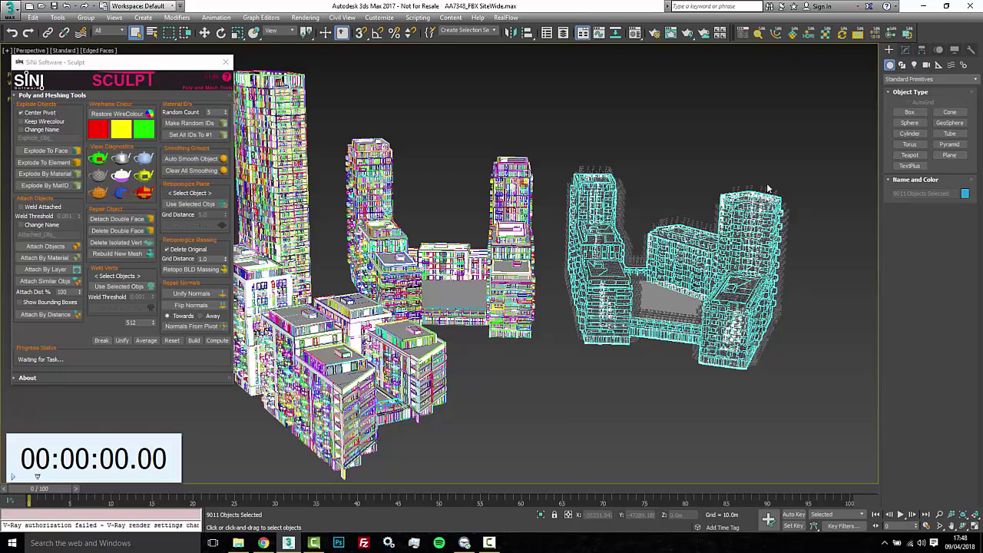
left_click(56, 258)
left_click(59, 261)
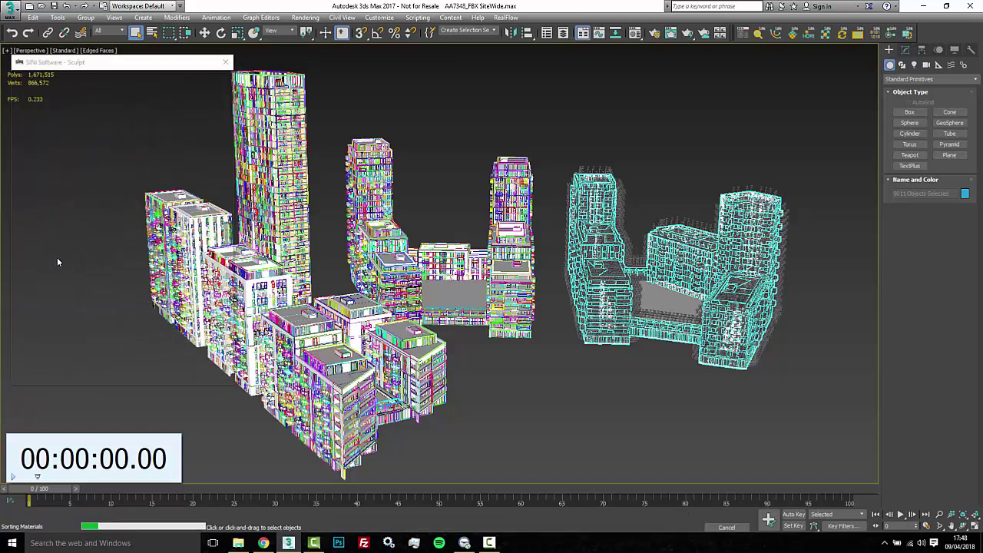
left_click(11, 478)
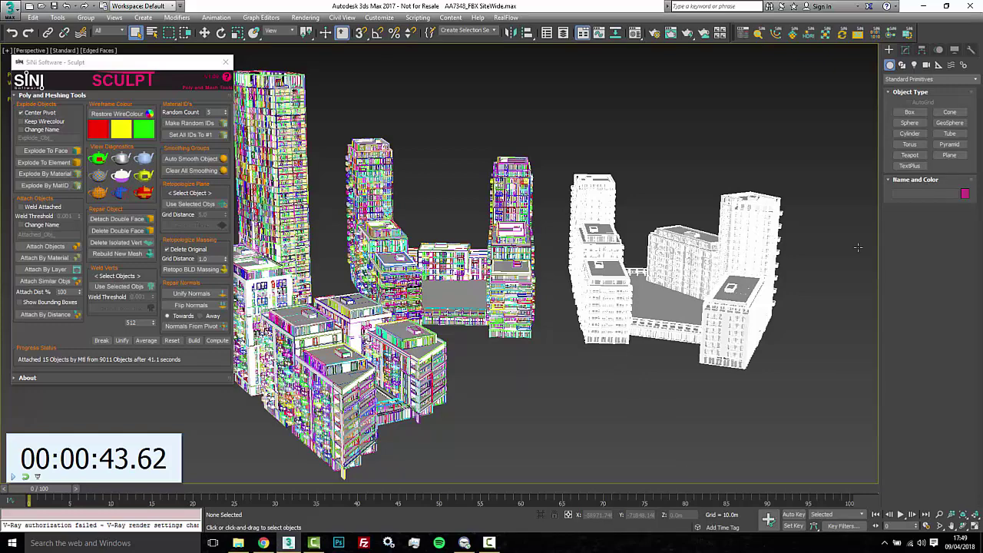
Attach the right-hand cluster's material meshes into a single object and explode it again by material
left_click(837, 123)
left_click_drag(829, 125, 555, 413)
left_click(70, 246)
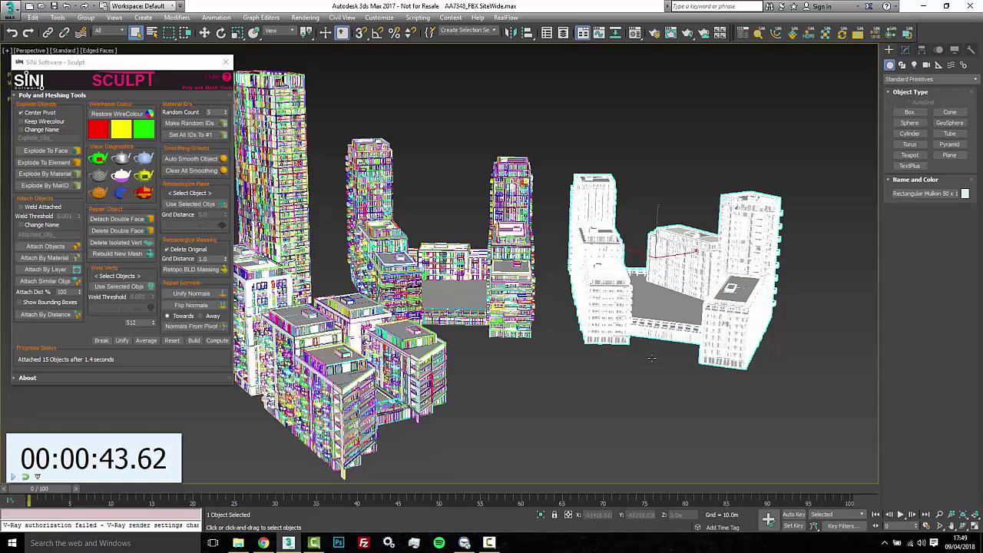
left_click(70, 173)
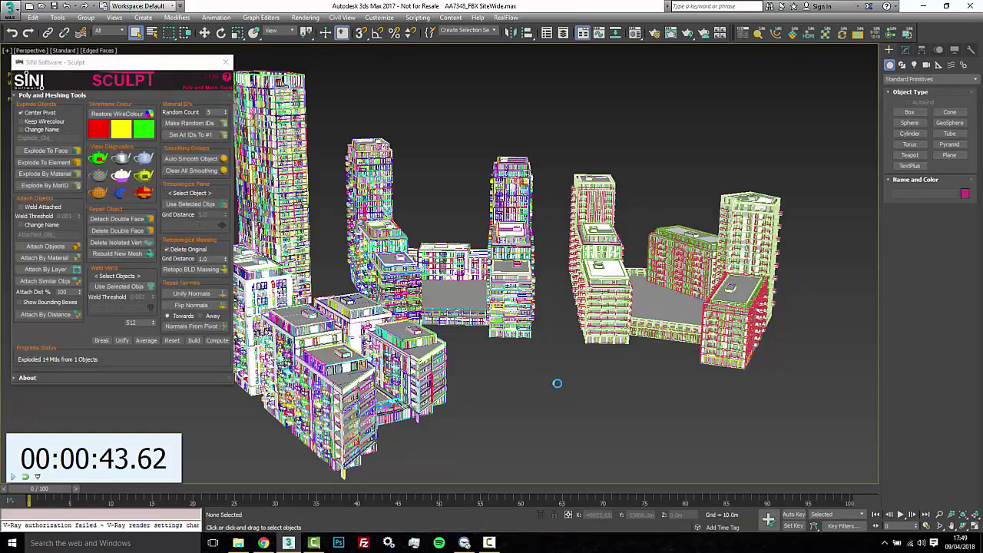
left_click(704, 253)
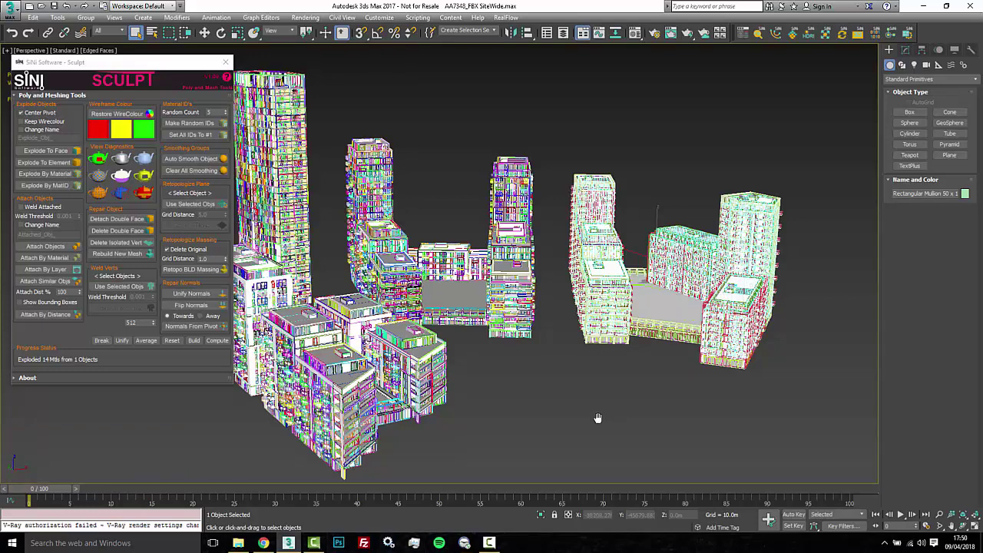
middle_click_drag(597, 418, 607, 418)
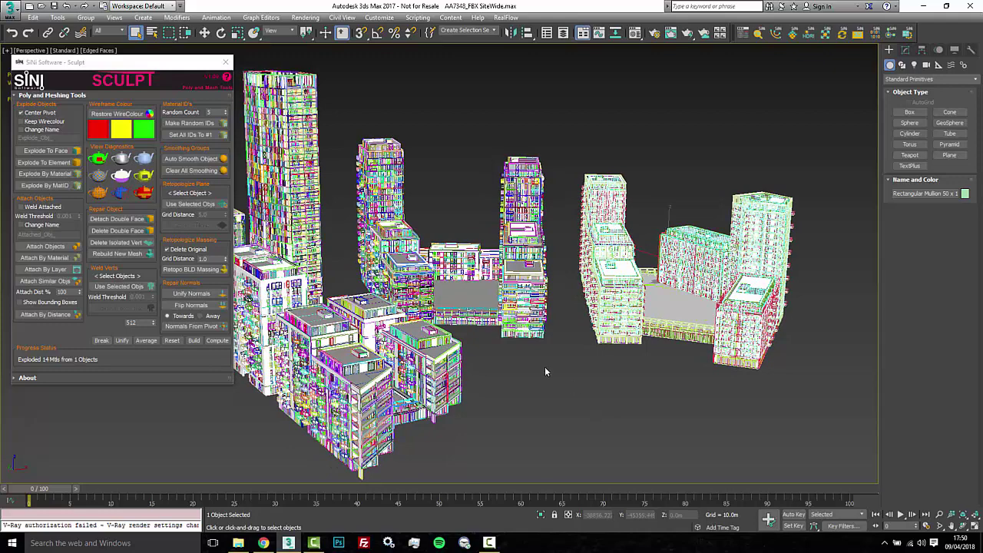
In the top view, attach by material all objects of the southern block with the angled ends
key("t")
middle_click_drag(506, 370, 730, 354)
scroll(500, 369, "down", 5)
middle_click_drag(242, 358, 536, 232)
left_click_drag(284, 466, 284, 465)
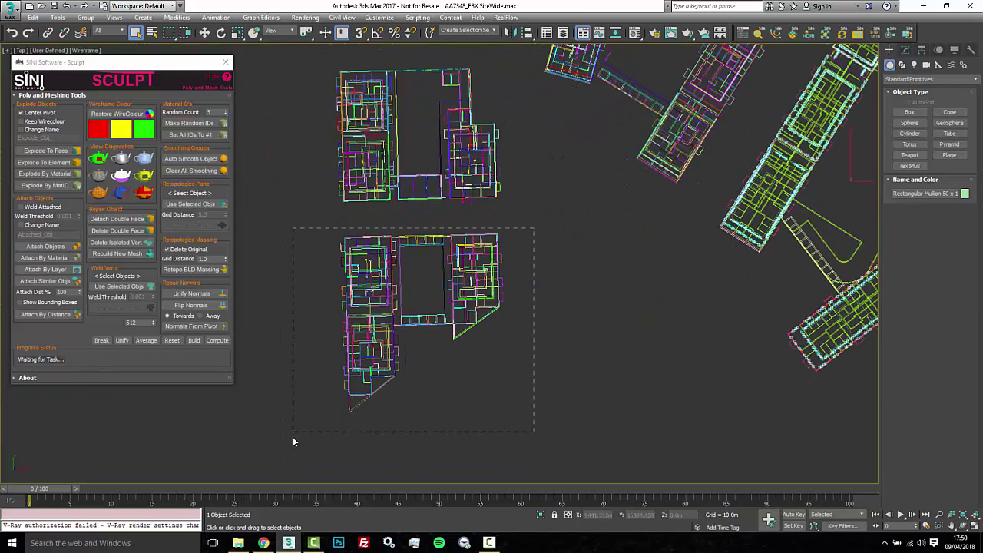
left_click(48, 270)
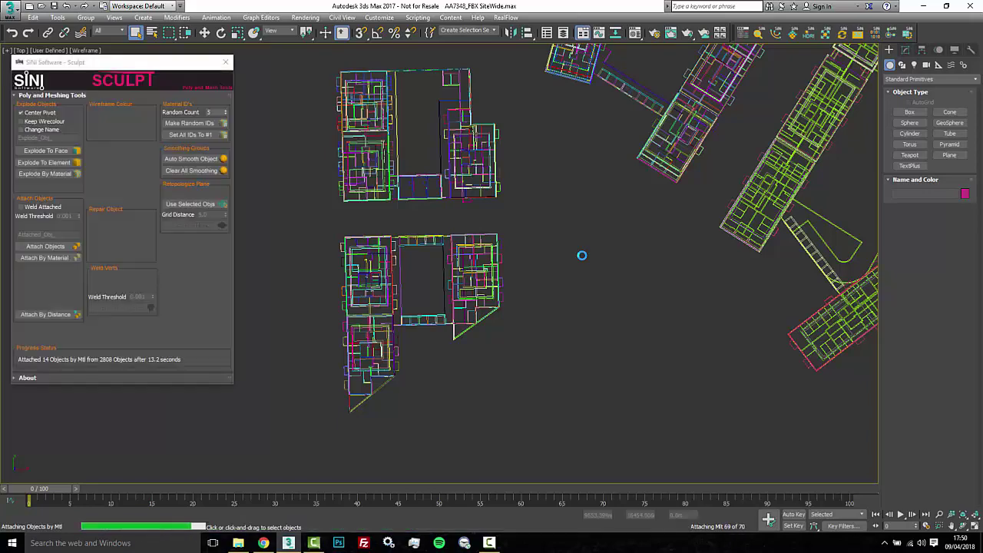
Attach by material all objects of the U-shaped block directly north of the angled-end block
middle_click_drag(572, 215, 582, 362)
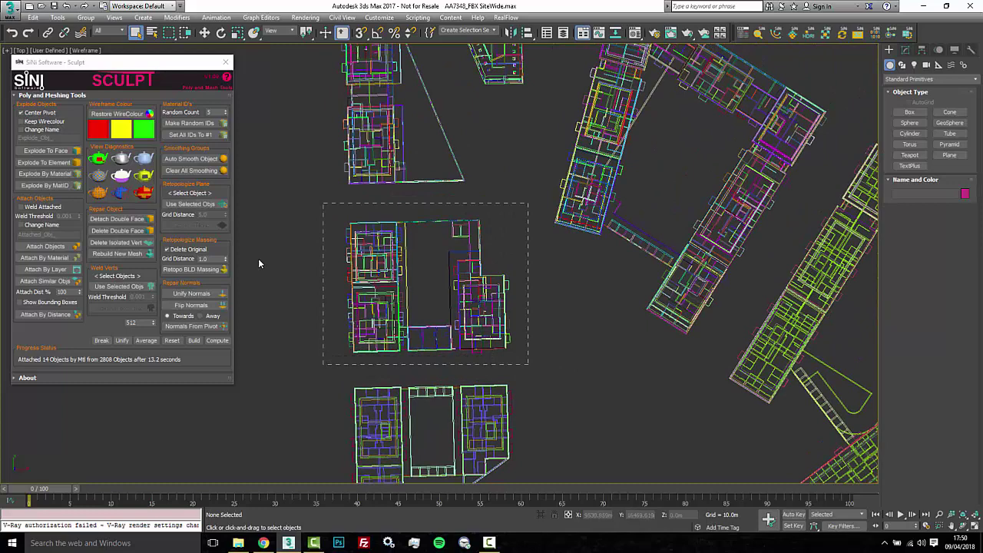
left_click(52, 249)
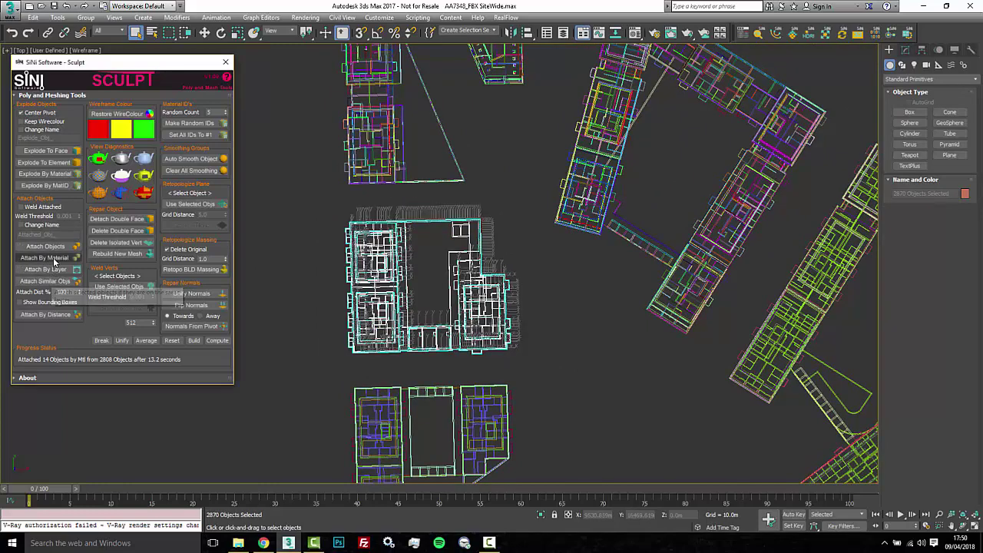
left_click(47, 257)
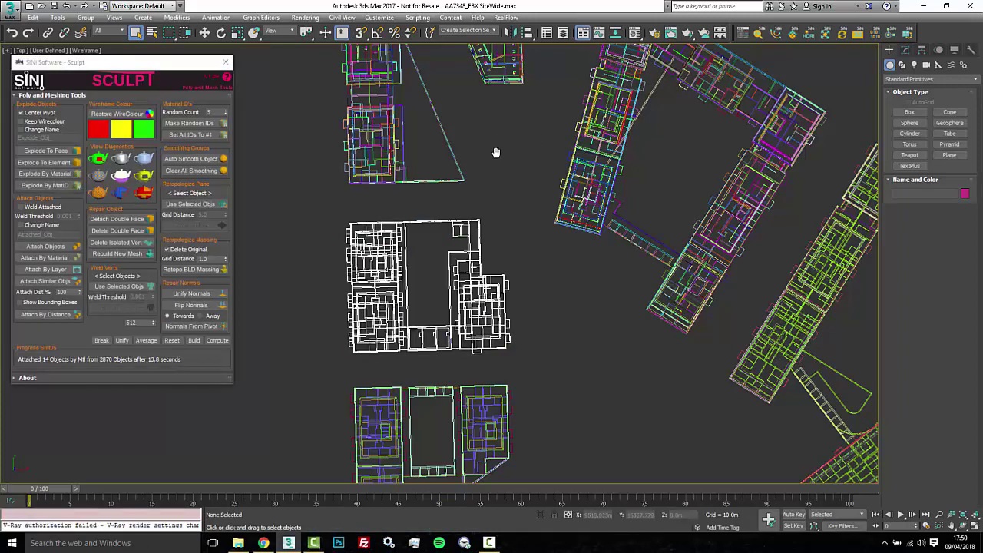
Attach the small six-sided tower's objects by material, and do the same separately for the neighbouring block with the triangular courtyard
middle_click_drag(496, 153, 494, 286)
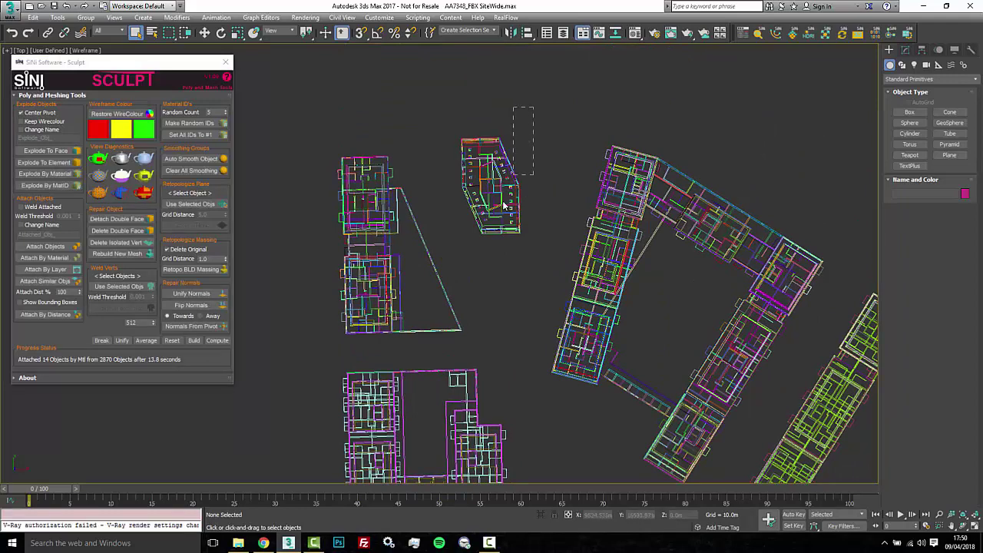
left_click(57, 258)
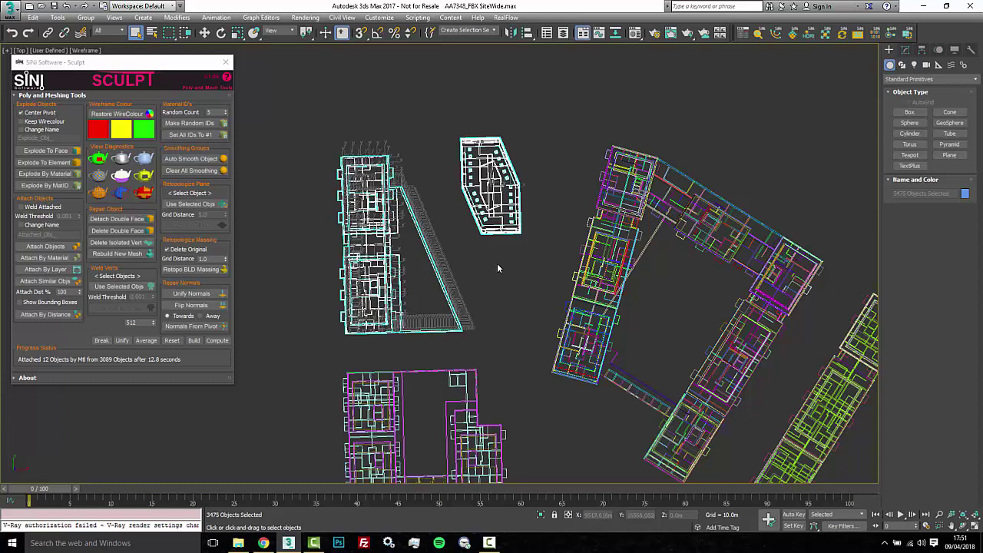
left_click_drag(553, 112, 481, 233)
left_click_drag(306, 138, 400, 313)
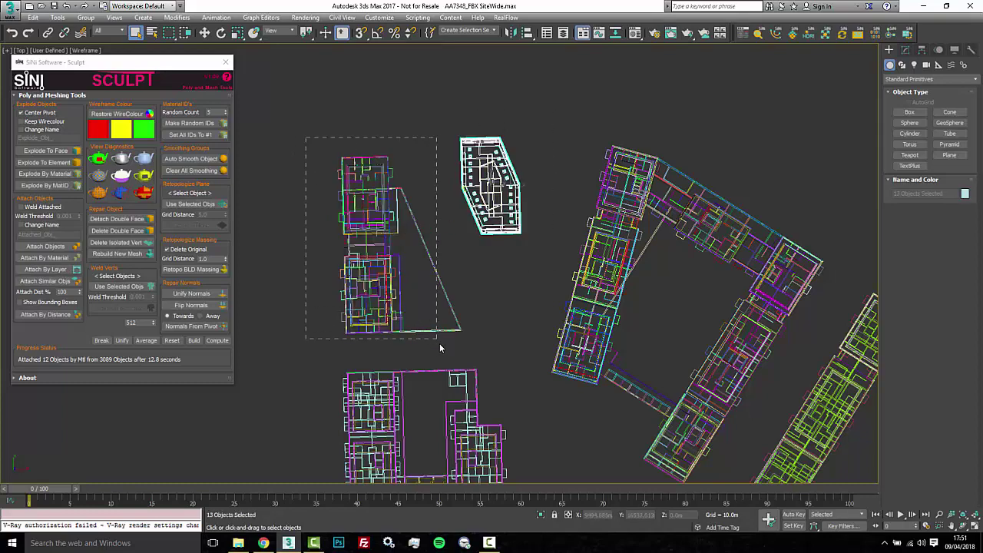
mouse_move(459, 348)
left_mouse_down()
mouse_move(472, 345)
mouse_move(431, 269)
mouse_move(423, 291)
left_mouse_up()
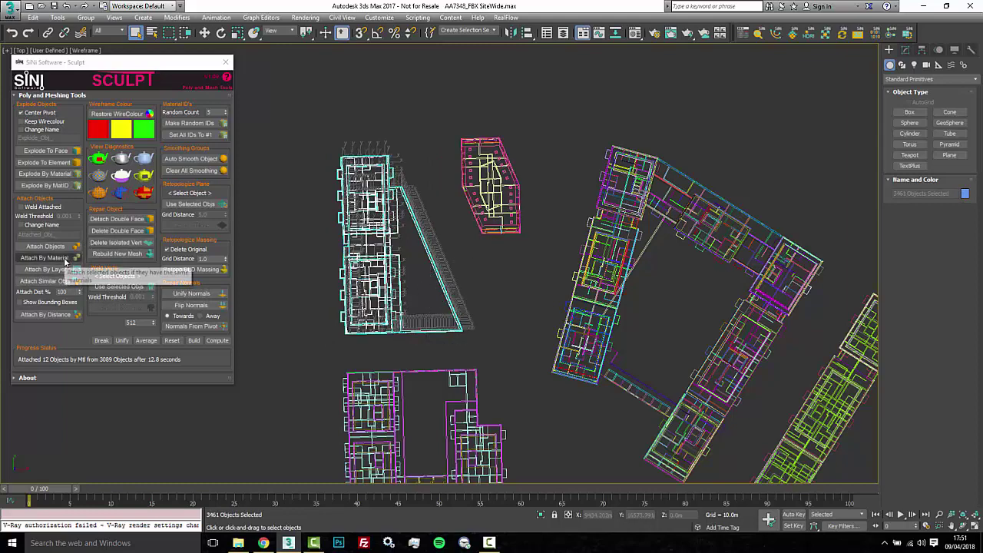
left_click(65, 259)
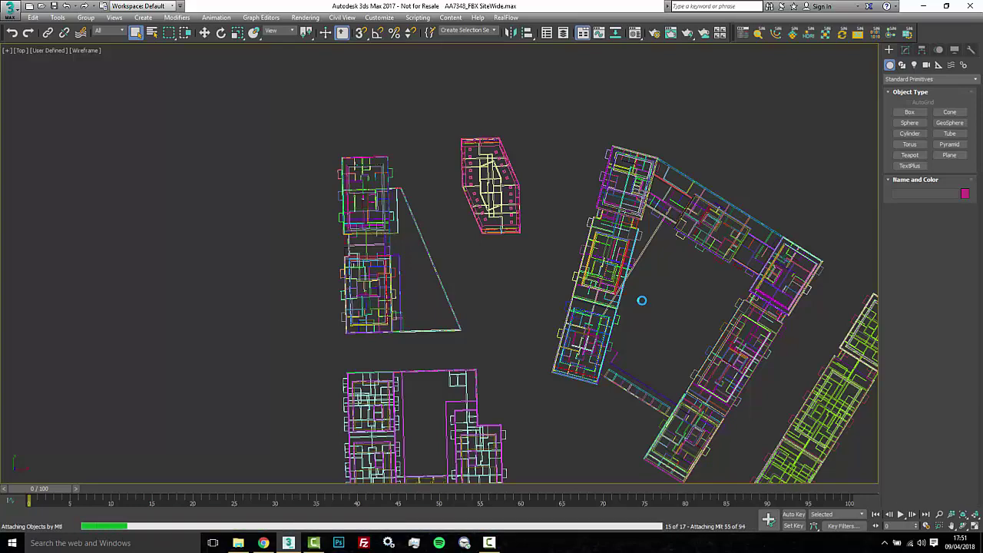
Delete all the building blocks whose objects have been attached by material, keeping the unprocessed cluster
middle_click_drag(315, 85, 312, 146)
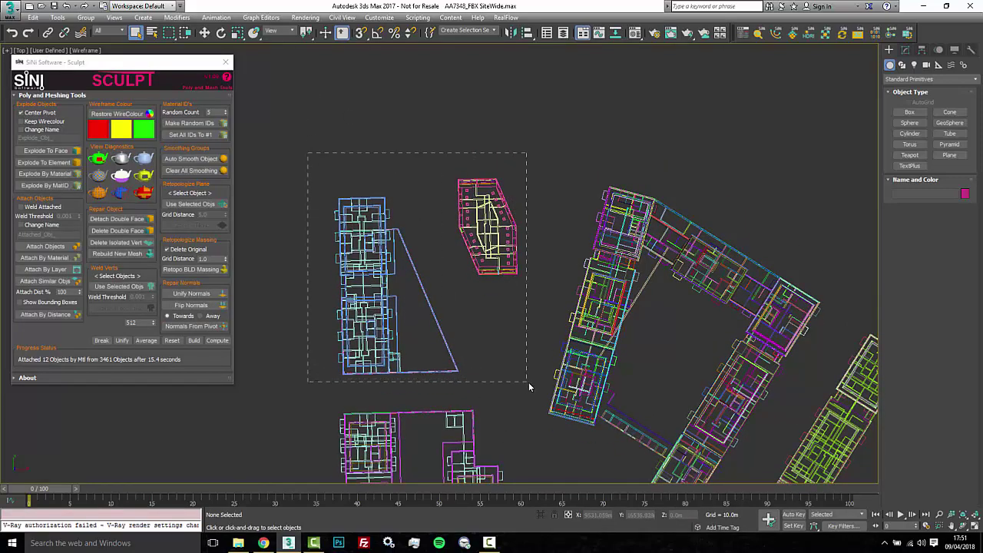
left_click_drag(527, 382, 527, 382)
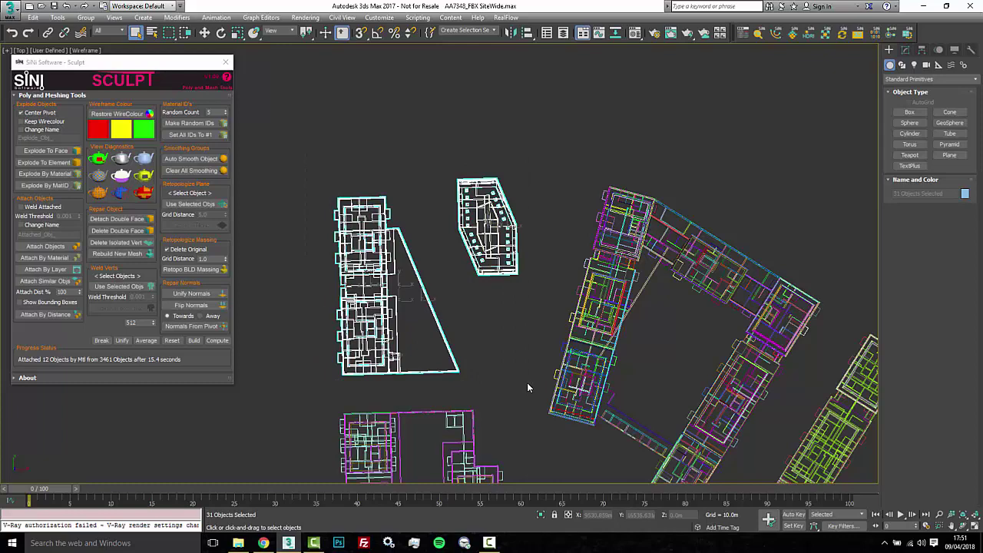
key("Delete")
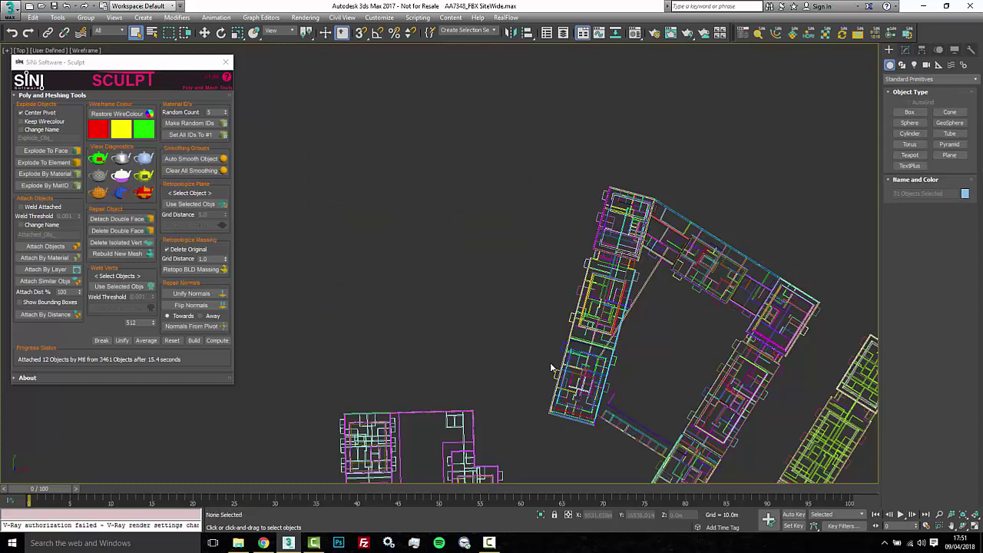
middle_click_drag(541, 312, 514, 50)
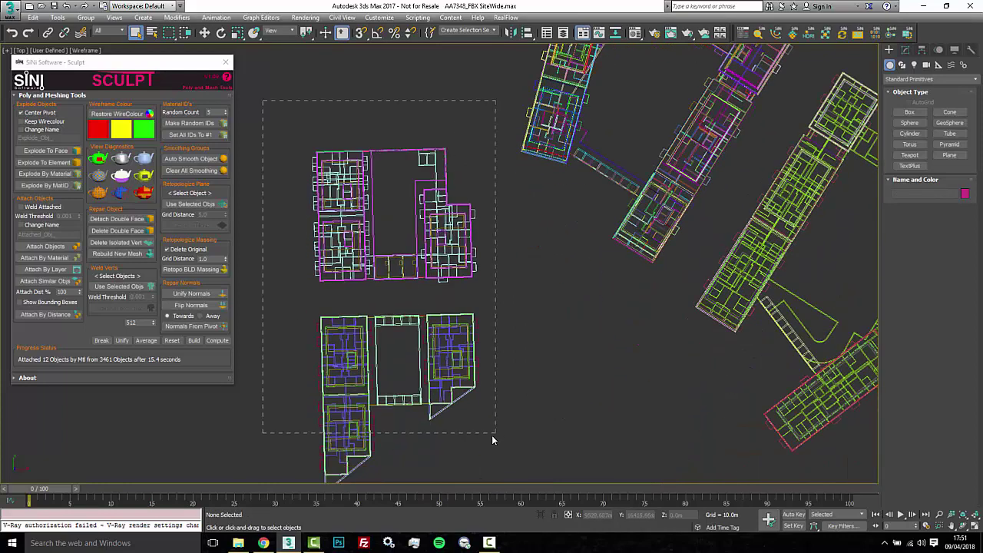
left_click_drag(492, 439, 496, 435)
key("Delete")
middle_click_drag(725, 392, 533, 400)
left_click_drag(502, 477, 723, 263)
key("Delete")
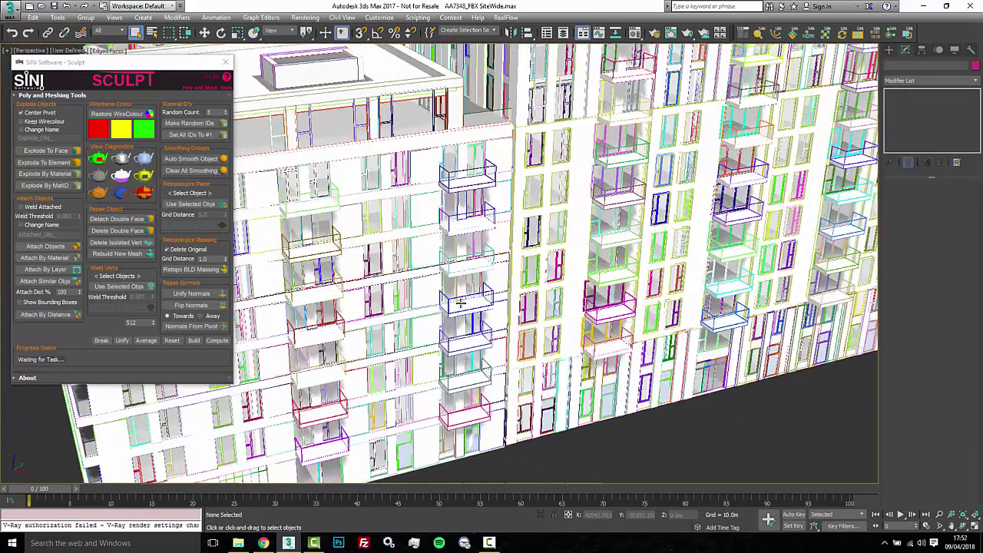
Attach all objects similar to one rectangular balcony on the remaining building's facade and delete the combined balconies
scroll(483, 289, "up", 3)
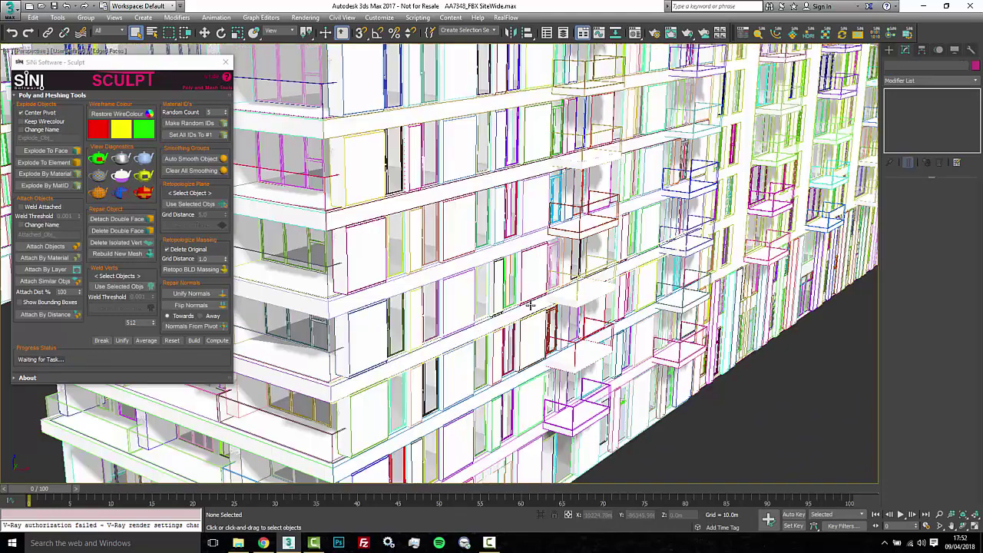
left_click(573, 209)
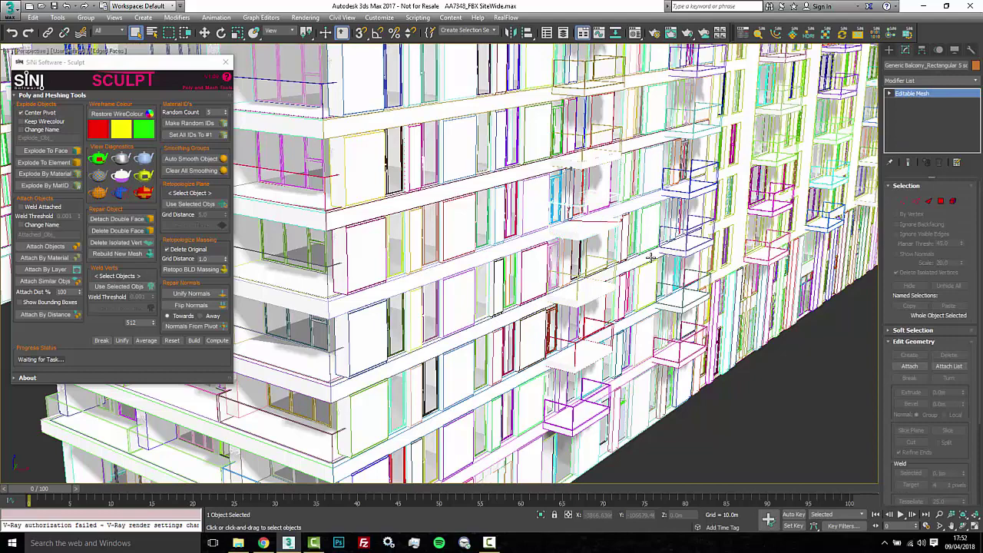
scroll(651, 259, "up", 3)
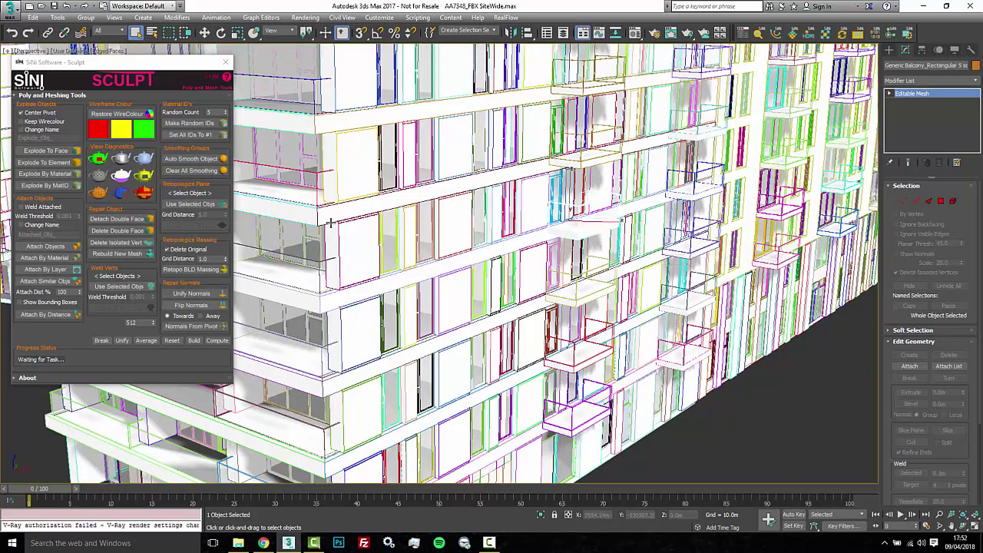
left_click(62, 286)
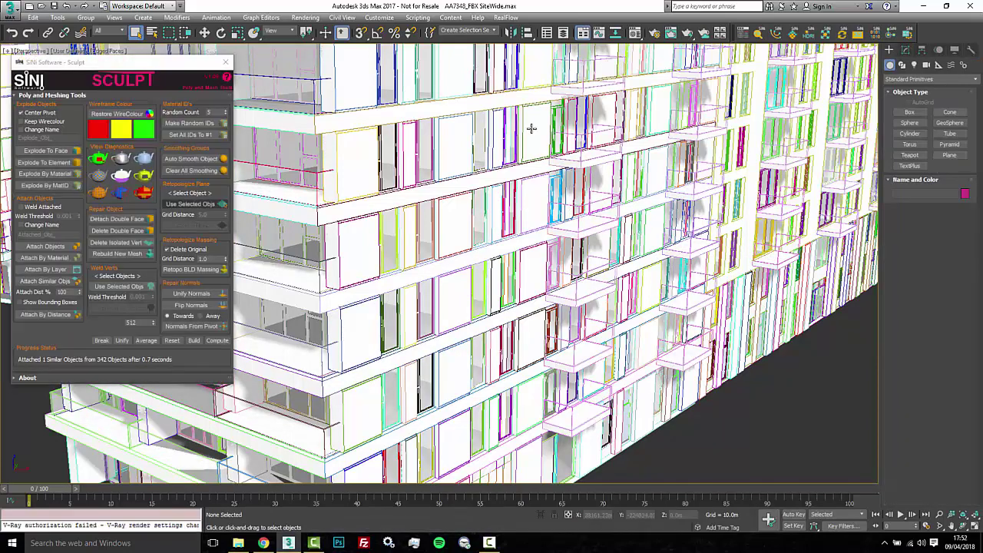
left_click(585, 218)
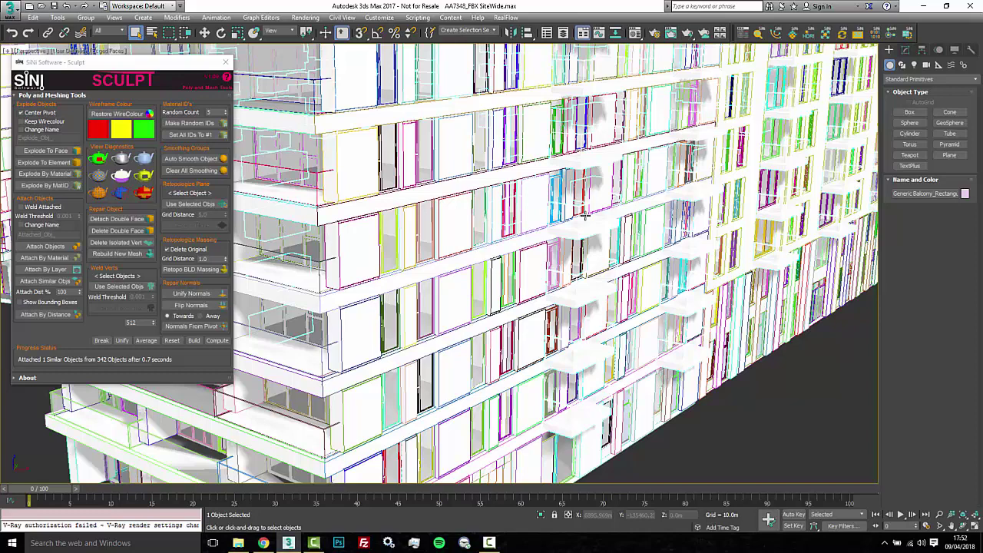
key("Delete")
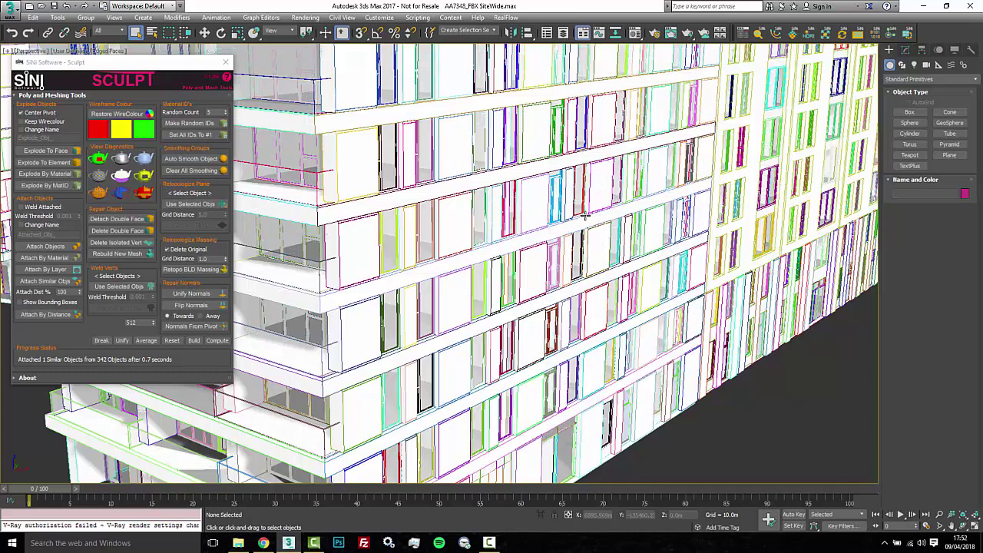
Attach all objects similar to one narrow facade window and delete the combined window object
left_click(423, 231)
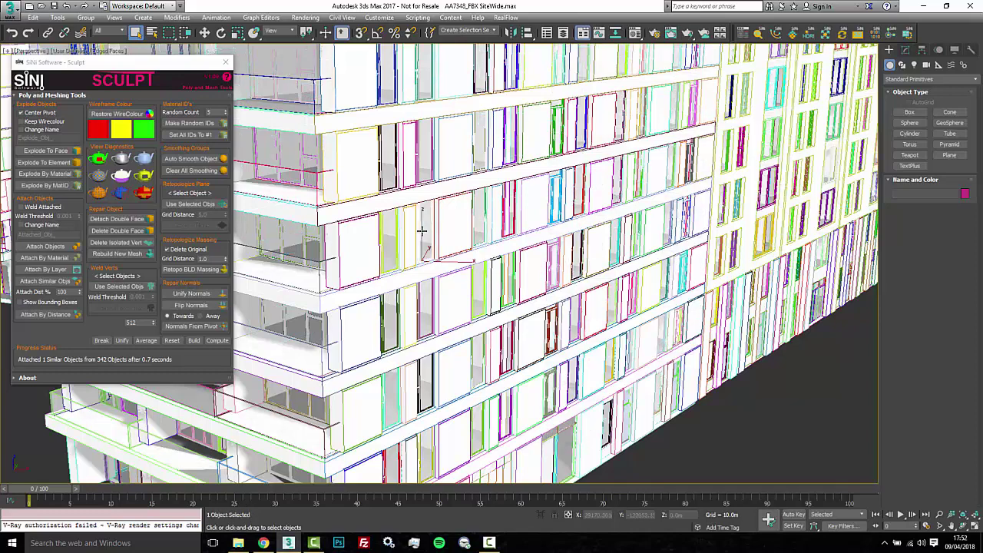
left_click(66, 281)
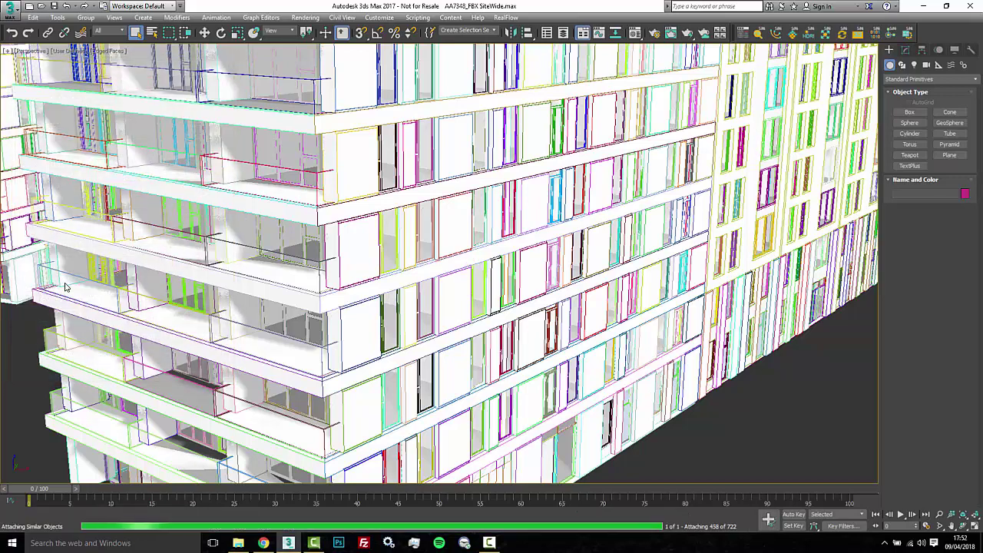
left_click(421, 254)
key("ctrl+d")
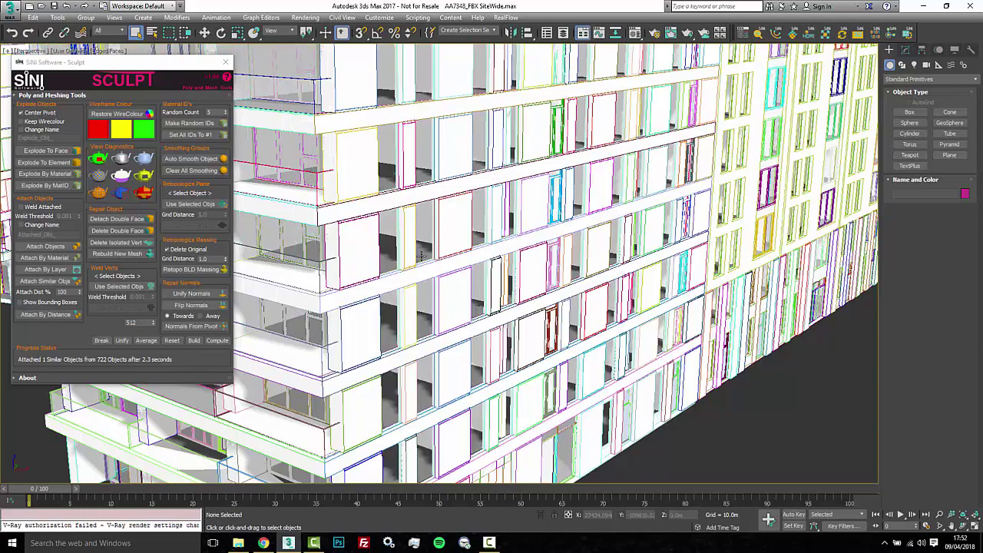
Attach all objects similar to one balcony at the corner of the remaining building and delete the combined balcony object
middle_click_drag(636, 291, 631, 300)
middle_click_drag(490, 306, 535, 295)
left_click(363, 263)
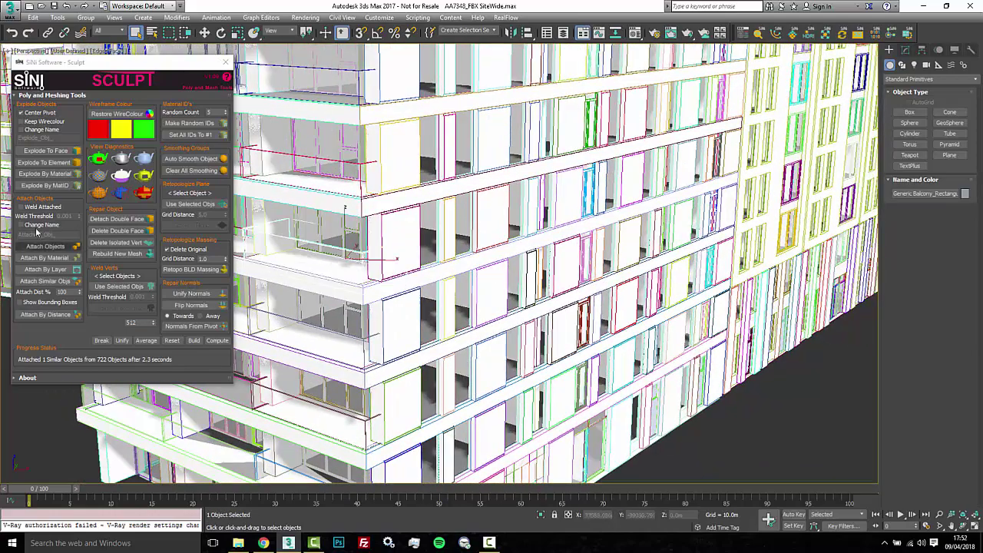
left_click(65, 281)
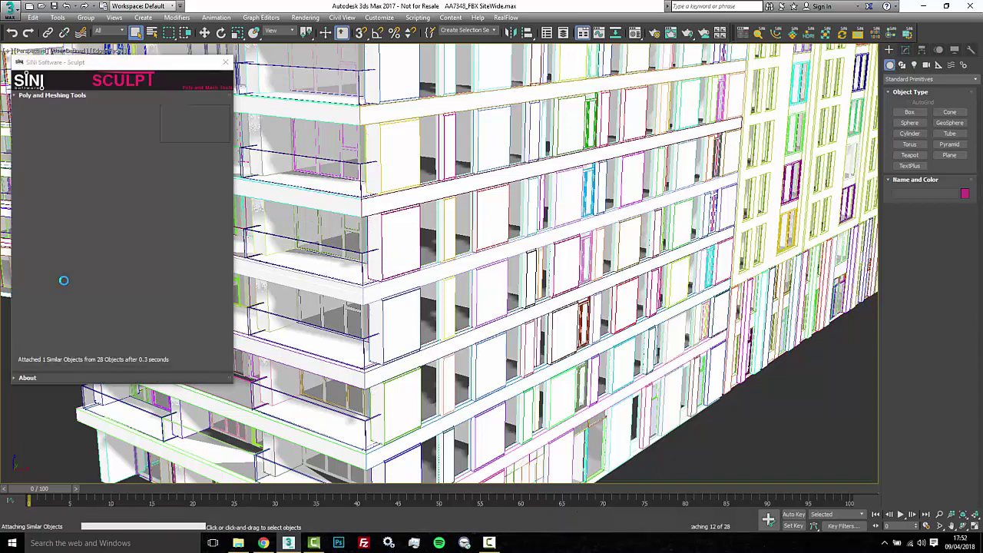
key("Delete")
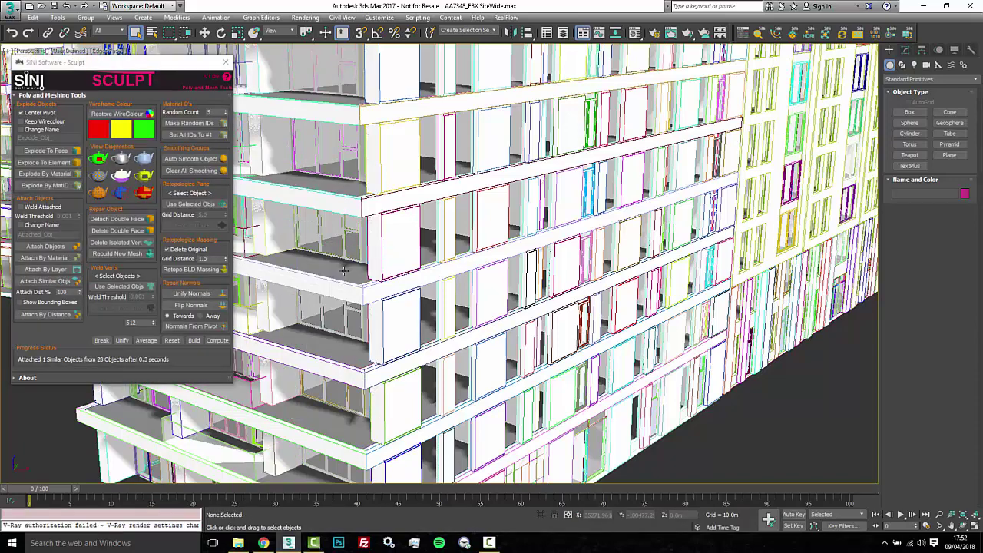
Select the whole remaining building cluster and attach its objects by material
middle_click_drag(344, 271, 431, 244)
left_click(283, 229)
scroll(431, 244, "down", 10)
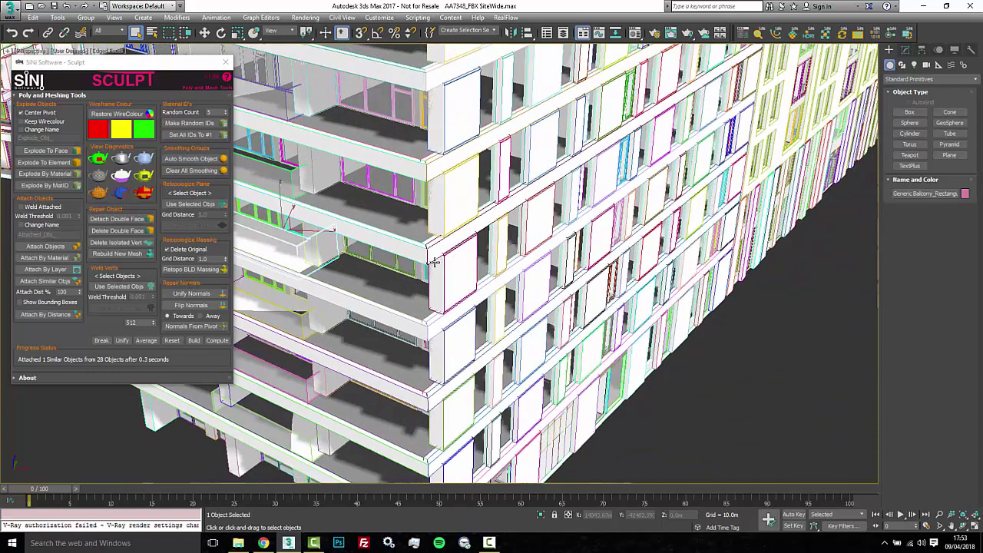
scroll(443, 284, "down", 4)
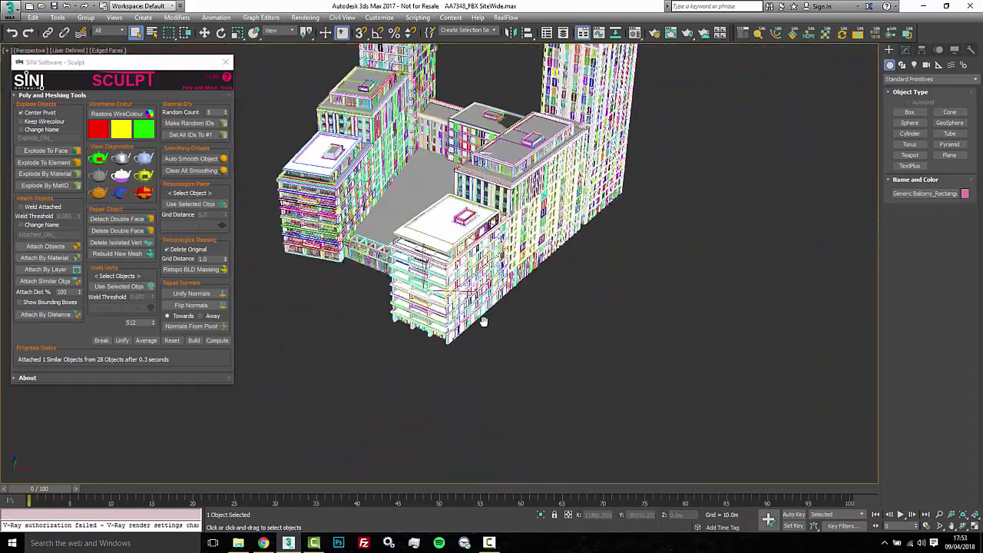
middle_click_drag(502, 340, 591, 322)
scroll(630, 120, "down", 2)
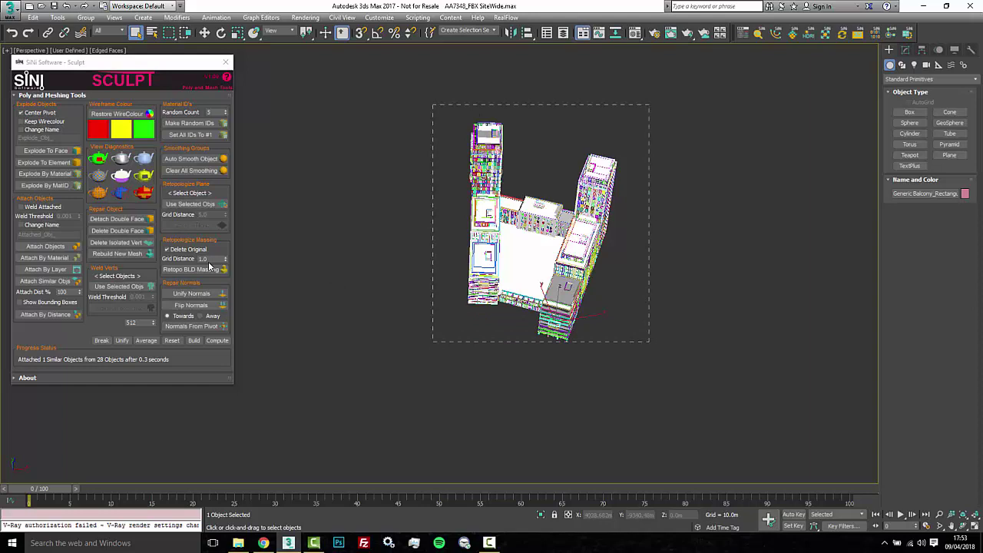
key("ctrl+z")
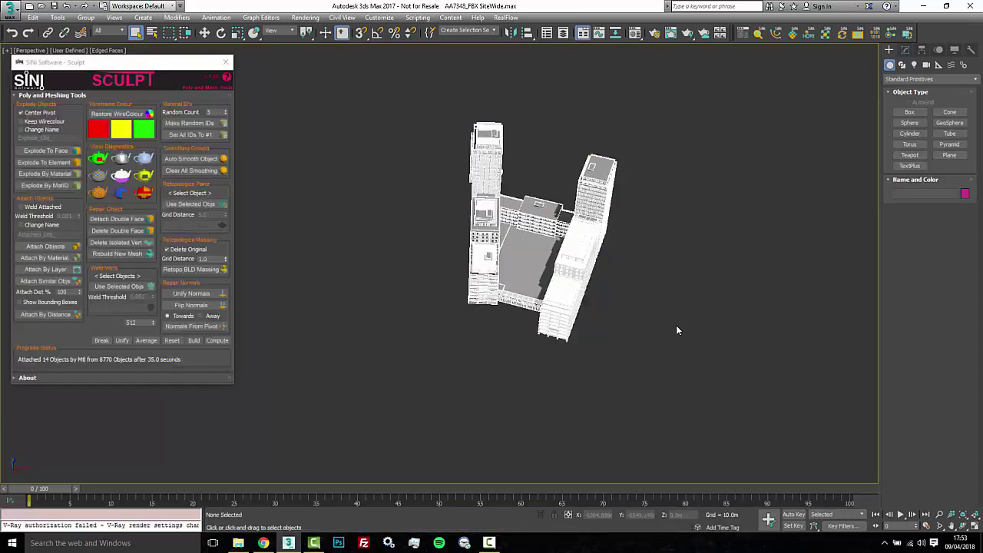
Unhide all the hidden building blocks of the site model
right_click(675, 323)
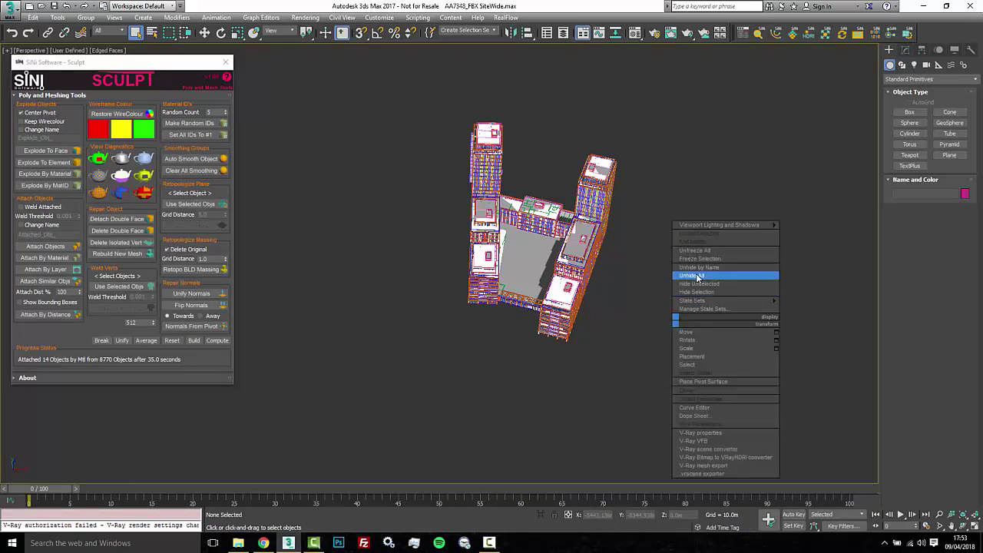
left_click(696, 275)
middle_click_drag(409, 381, 570, 354, "alt")
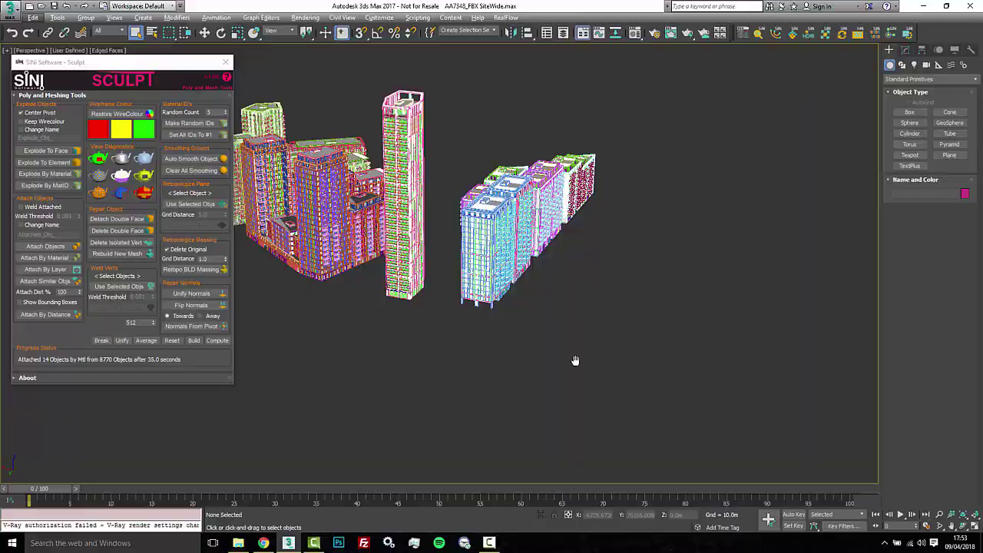
middle_click_drag(576, 360, 331, 350, "alt")
scroll(496, 358, "up", 3)
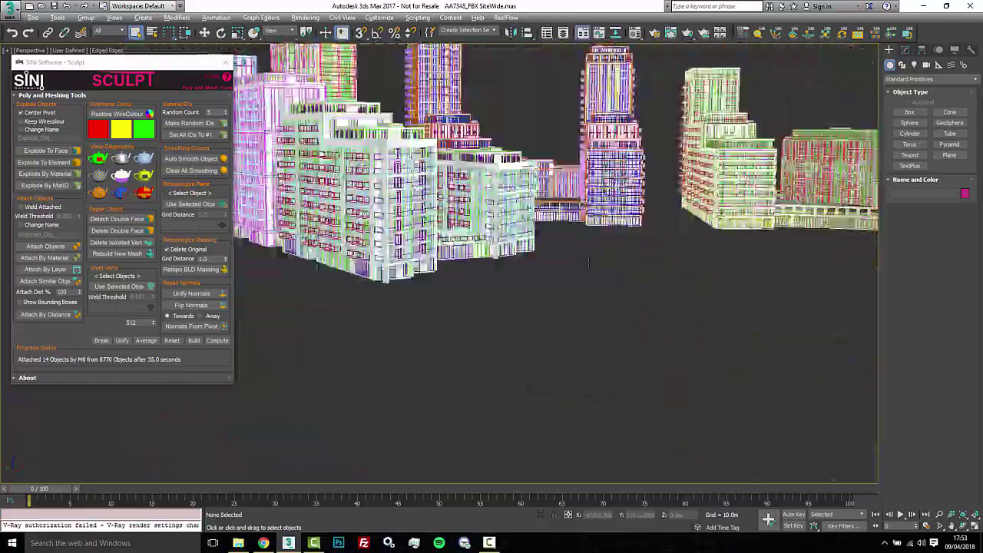
middle_click_drag(461, 307, 578, 265, "alt")
Select the separate stepped block with the angled roof, hide its selection brackets and move the Sculpt window clear of the buildings
left_click_drag(823, 203, 649, 398)
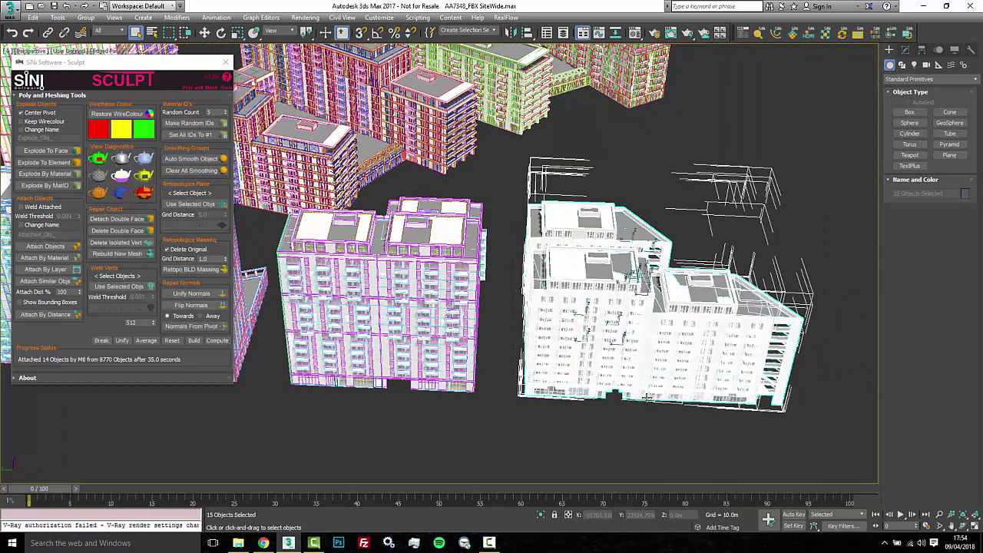
key("j")
middle_click_drag(712, 340, 644, 338)
mouse_move(644, 338)
middle_mouse_down("alt")
mouse_move(648, 355)
mouse_move(691, 354)
mouse_move(660, 329)
middle_mouse_up("alt")
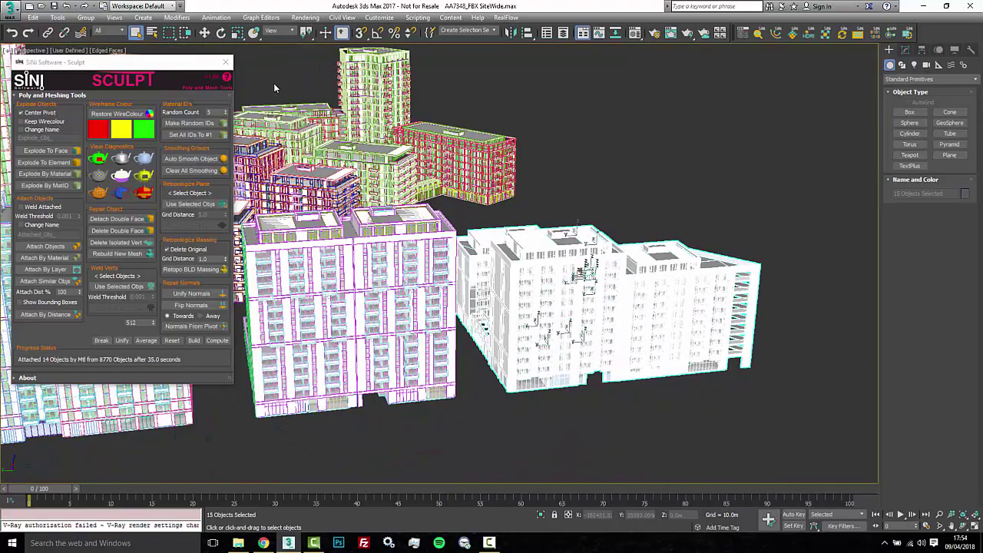
left_click_drag(159, 64, 894, 55)
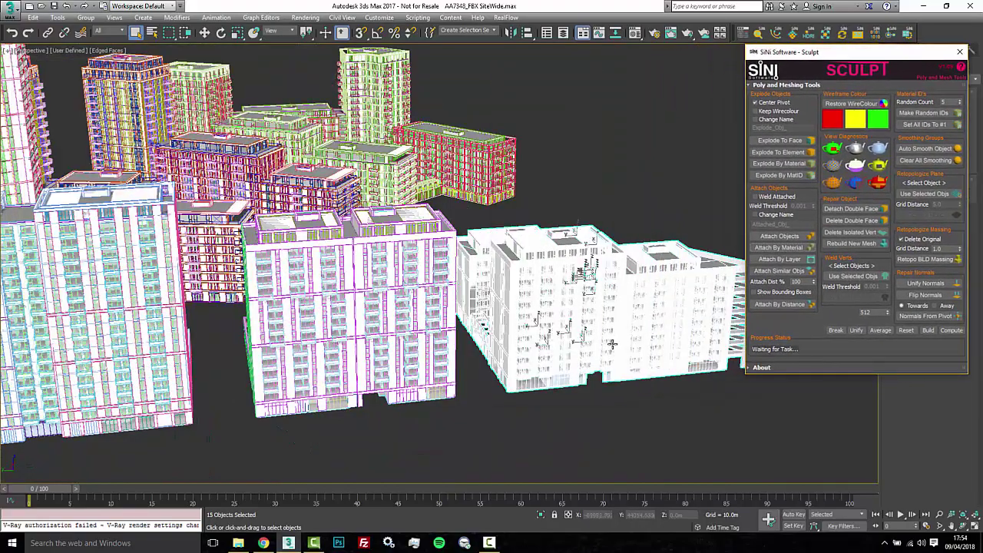
Reselect all objects of the stepped block and load them as the objects for Weld Verts
middle_click_drag(536, 330, 482, 369, "alt")
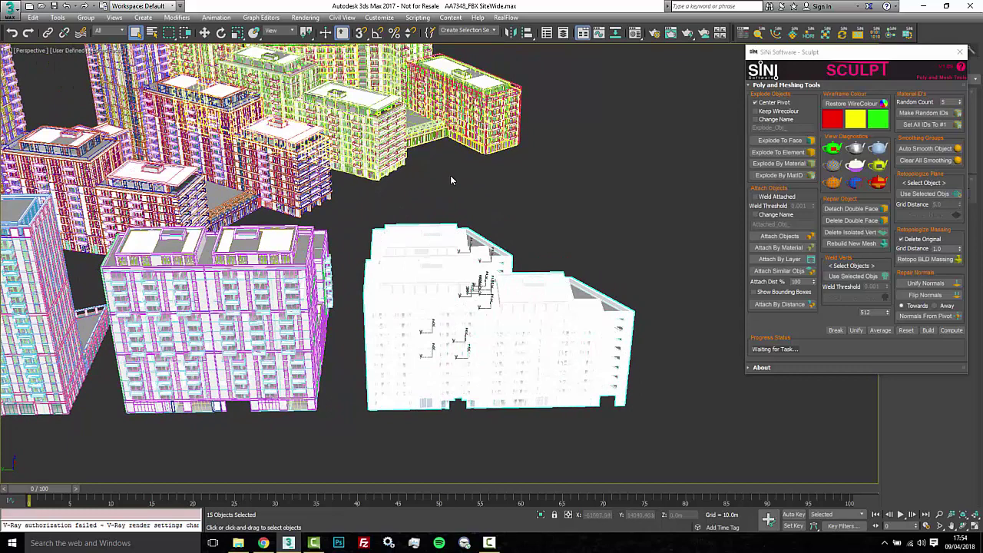
left_click(670, 206)
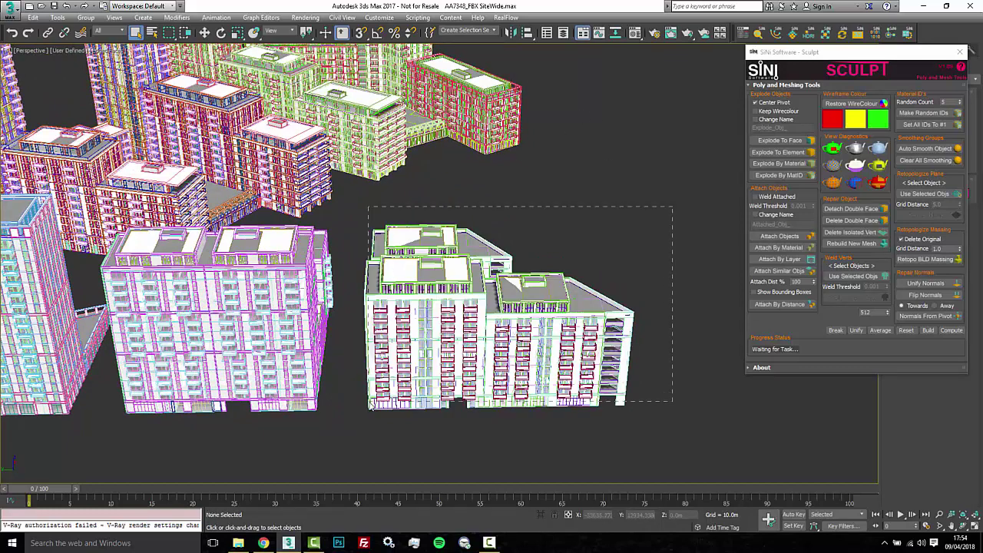
left_click_drag(352, 424, 353, 423)
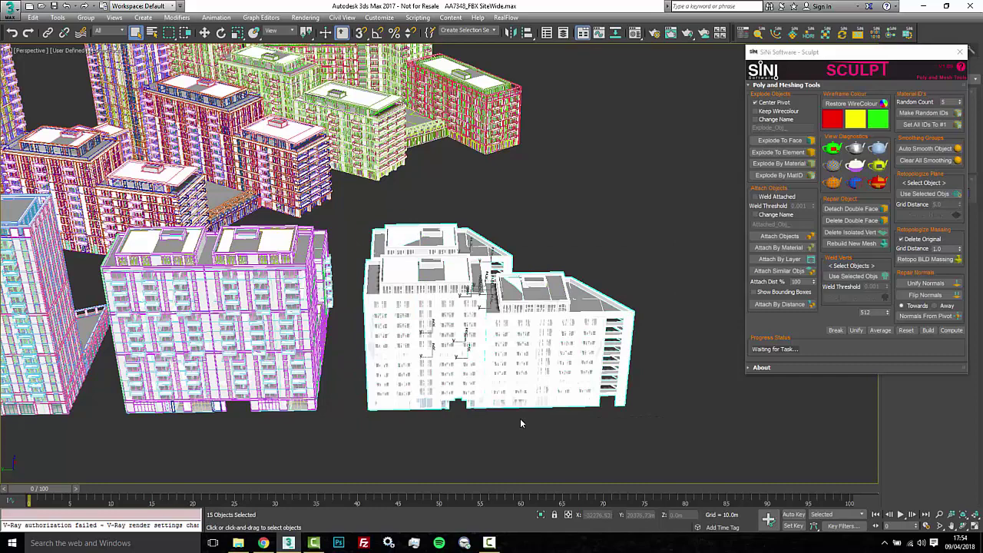
left_click(854, 277)
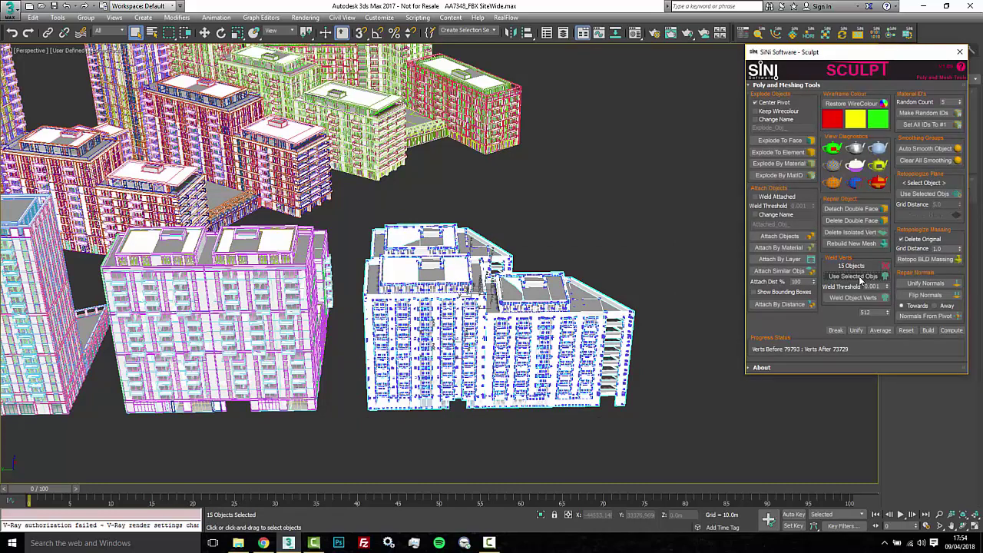
middle_click_drag(532, 402, 573, 407, "alt")
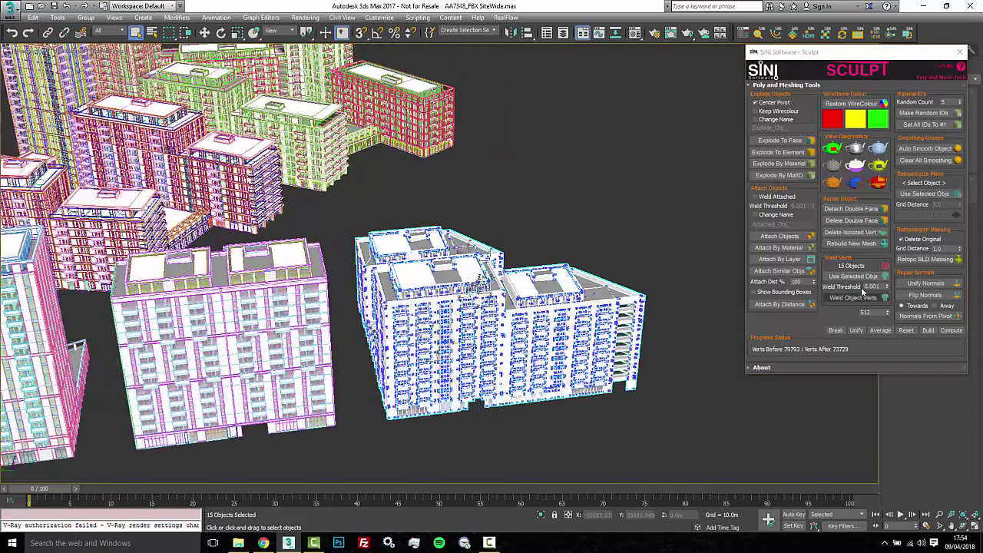
Try raising the Weld Threshold to 15.891 for the loaded block, and cancel the change
left_click(888, 289)
left_click_drag(889, 289, 885, 186)
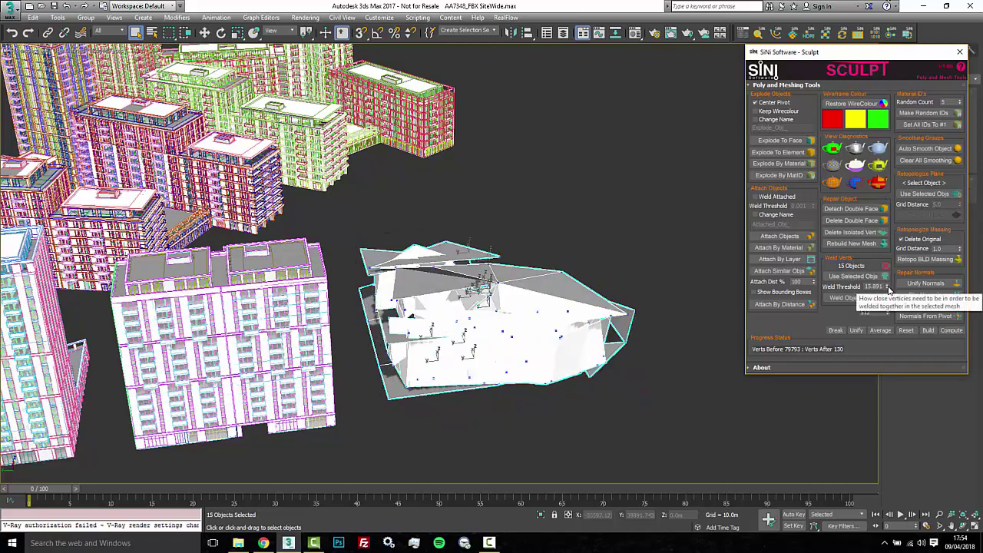
right_click(888, 287)
Check the vertices around a balcony window closely, weld the loaded objects' vertices with a 0.001 threshold and clear the selection
middle_click_drag(576, 382, 576, 382)
scroll(473, 299, "up", 15)
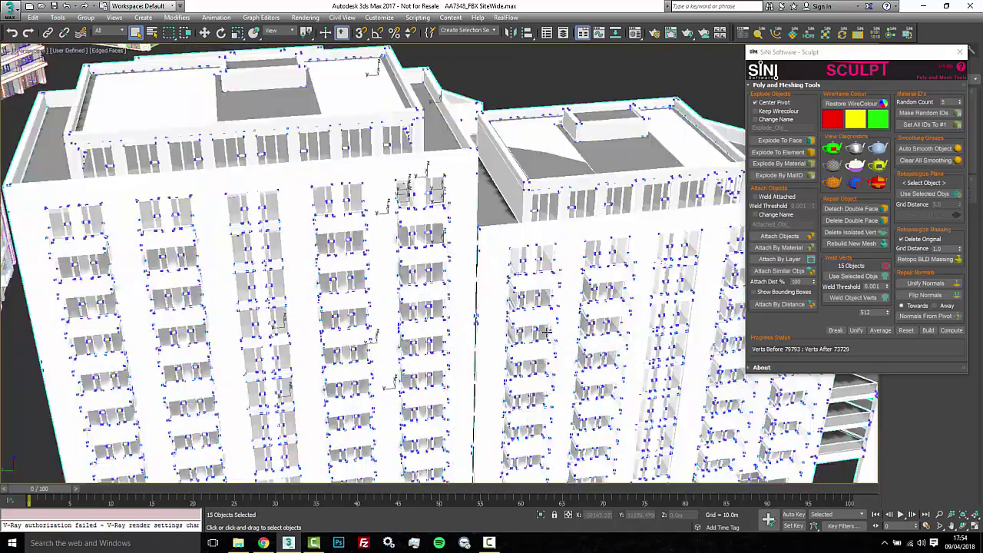
scroll(473, 298, "up", 10)
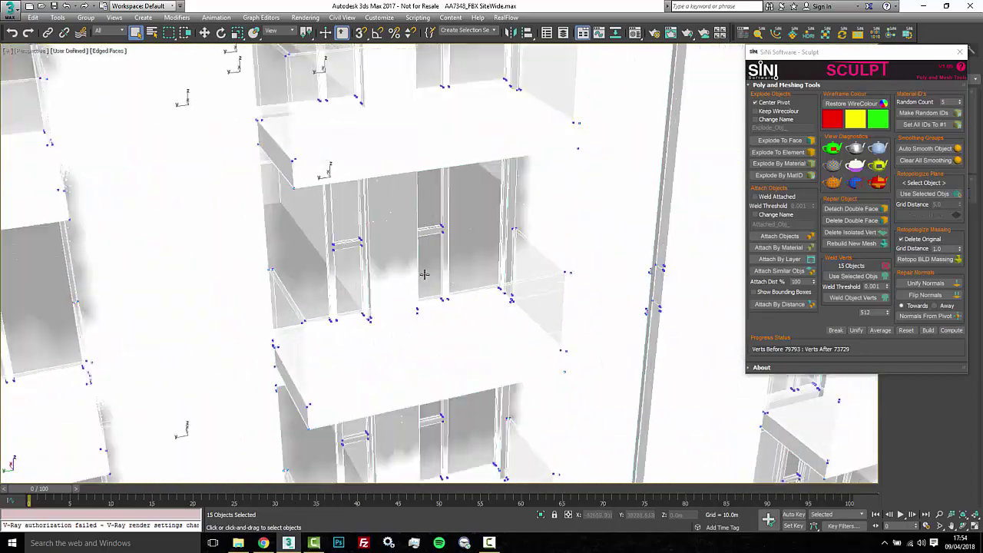
scroll(456, 231, "up", 9)
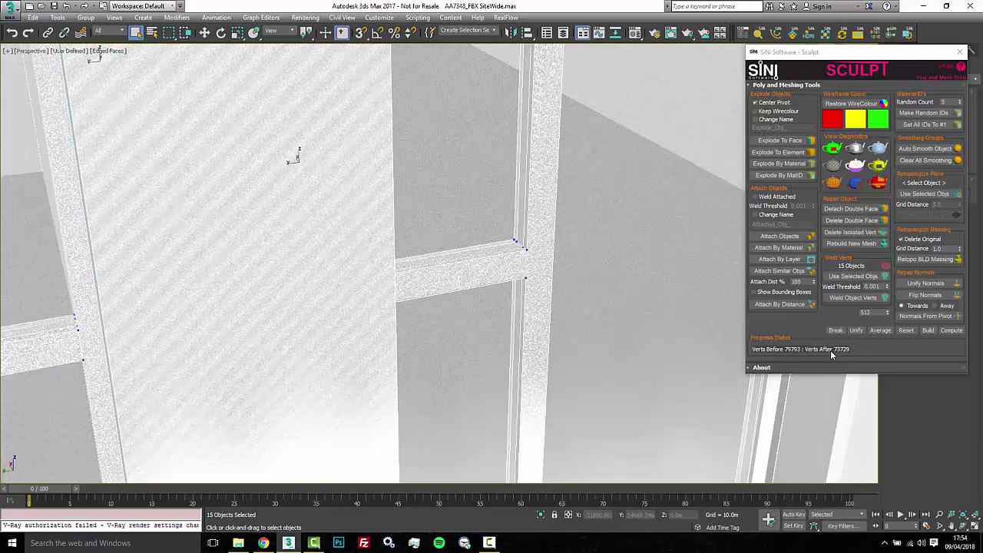
middle_click_drag(608, 233, 616, 257)
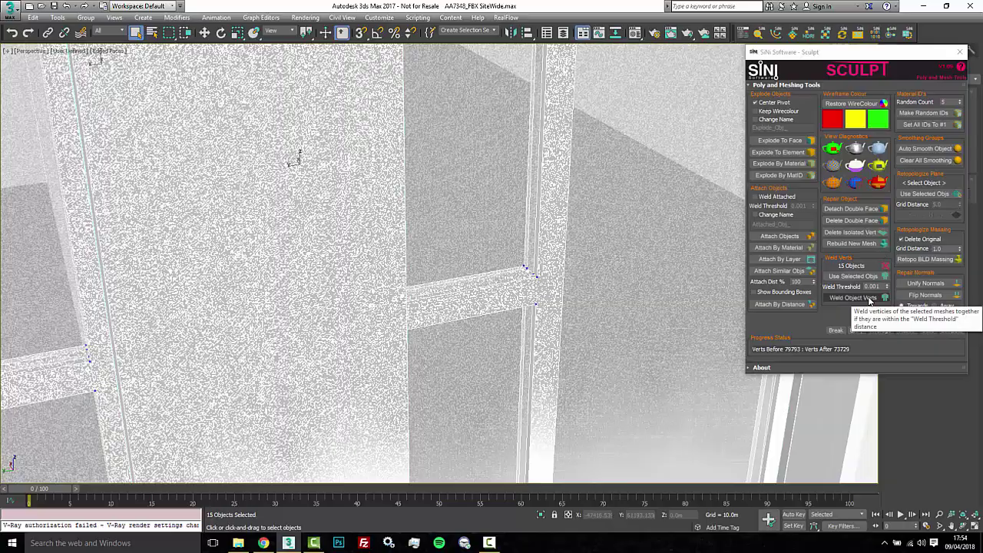
left_click(870, 301)
scroll(492, 320, "down", 5)
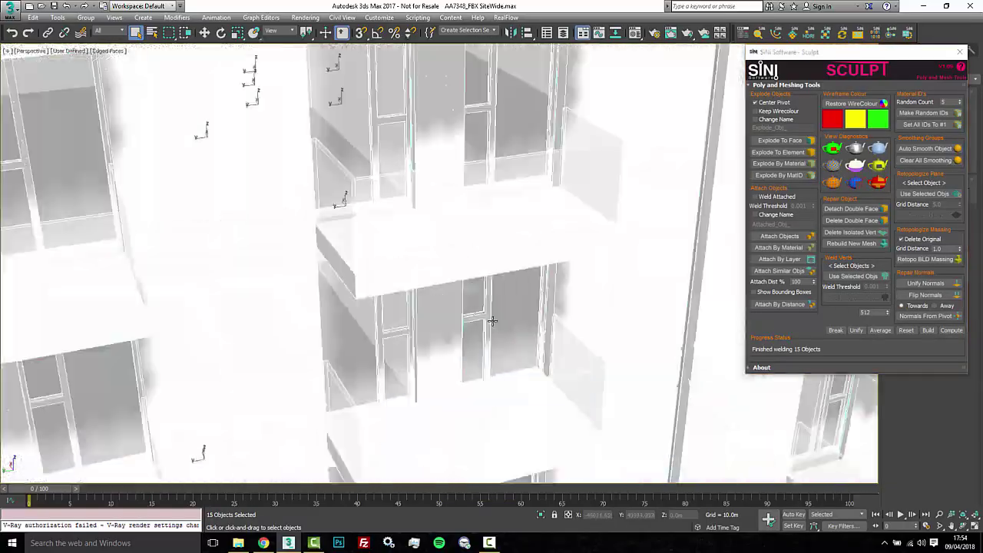
scroll(494, 322, "down", 8)
middle_click_drag(530, 325, 512, 334, "alt")
left_click(636, 330)
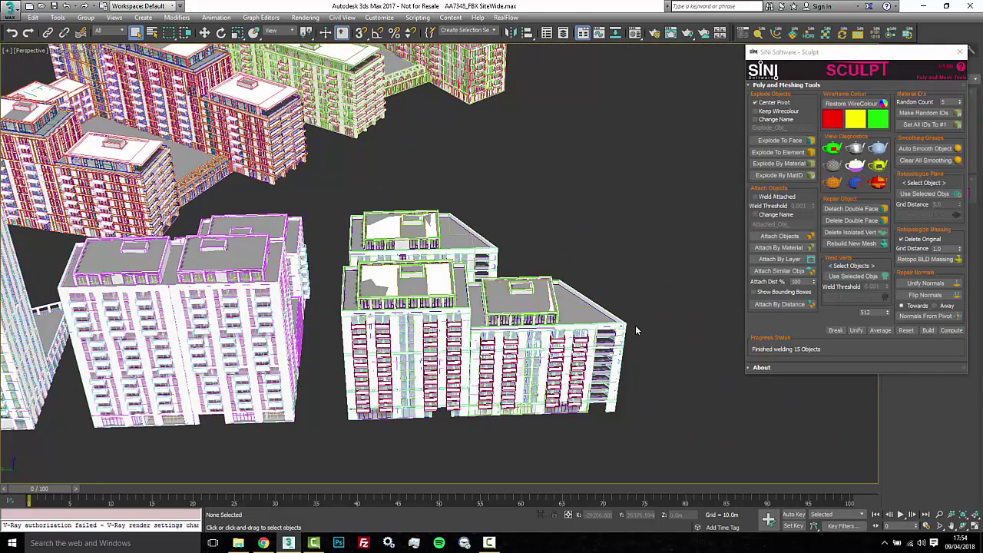
Select all objects of the stepped block again and isolate them in the viewport
middle_click_drag(635, 323, 622, 324, "alt")
left_click_drag(649, 203, 361, 427)
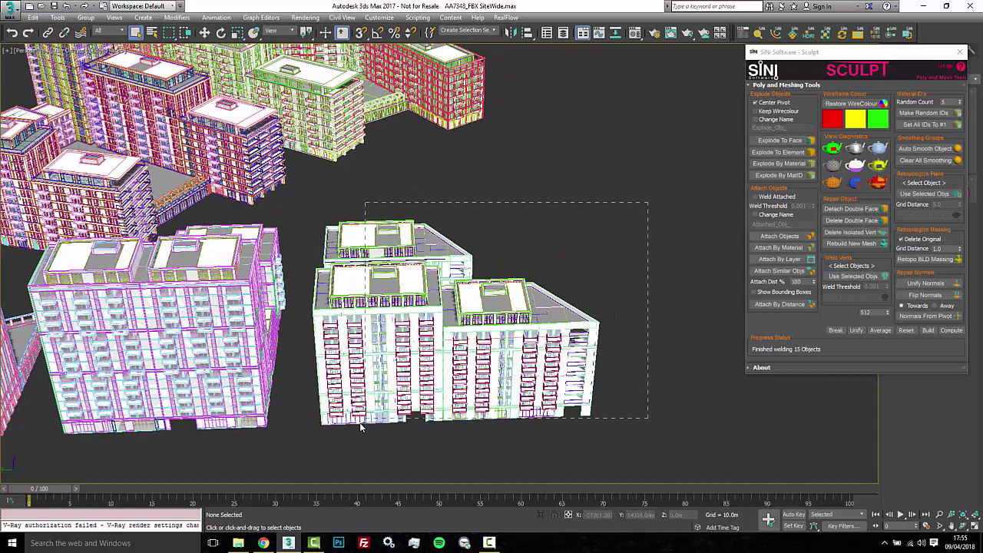
left_click_drag(324, 455, 311, 451)
middle_click_drag(392, 430, 396, 436, "alt")
key("alt+q")
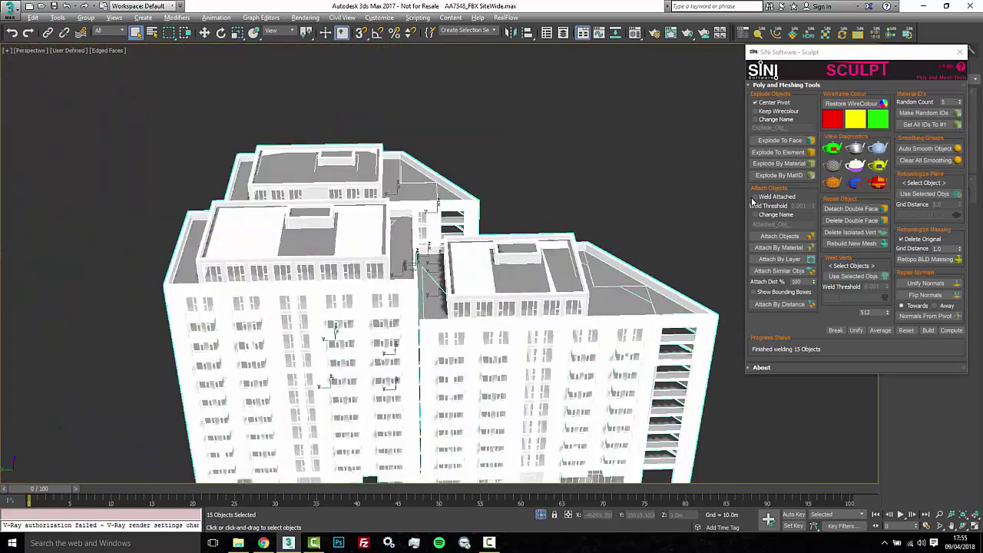
Turn on the red-and-green diagnostic view for the isolated block, select its facade object to check it, and clear the selection
left_click(835, 148)
mouse_move(608, 288)
middle_mouse_down("alt")
mouse_move(574, 283)
mouse_move(562, 297)
mouse_move(576, 282)
middle_mouse_up("alt")
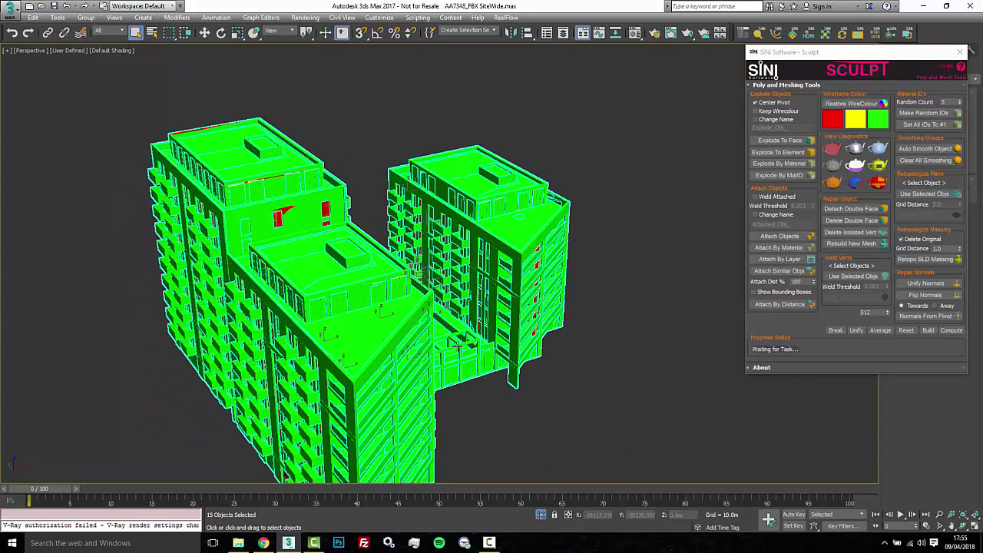
middle_click_drag(369, 360, 393, 299)
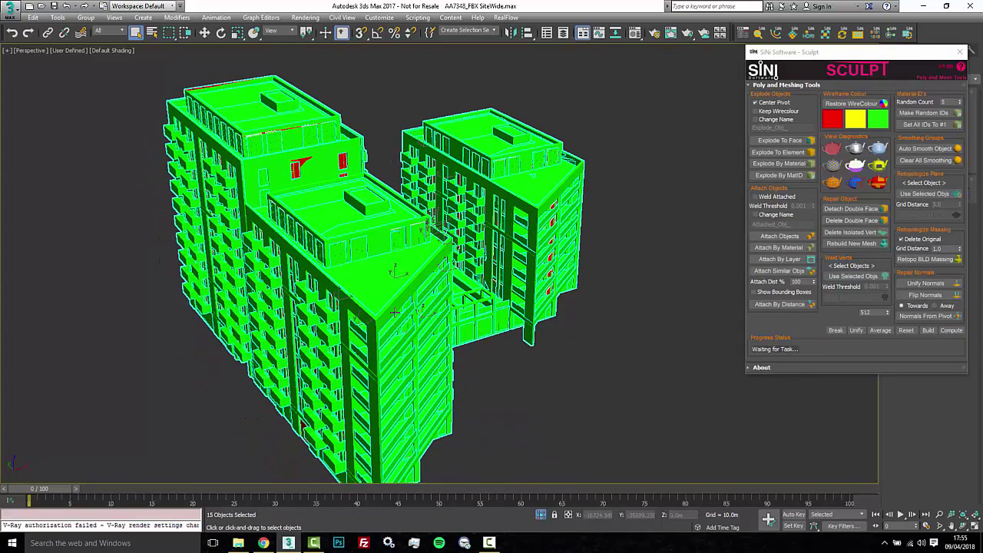
left_click(394, 311)
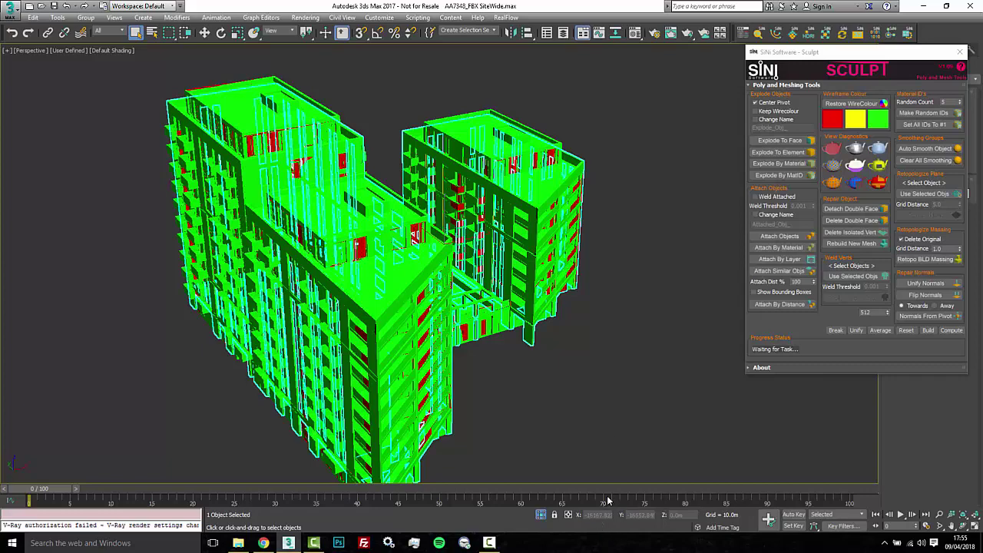
key("w")
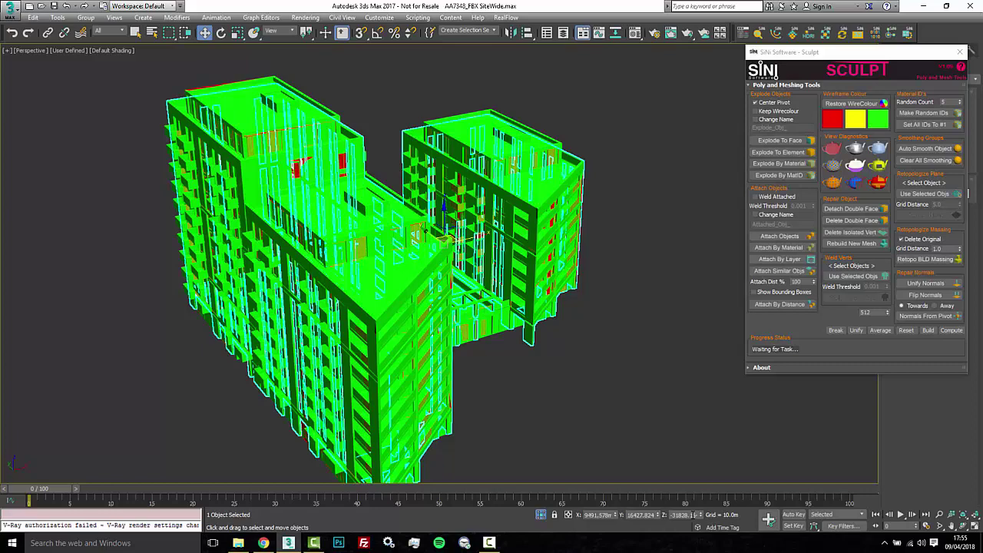
left_click(613, 384)
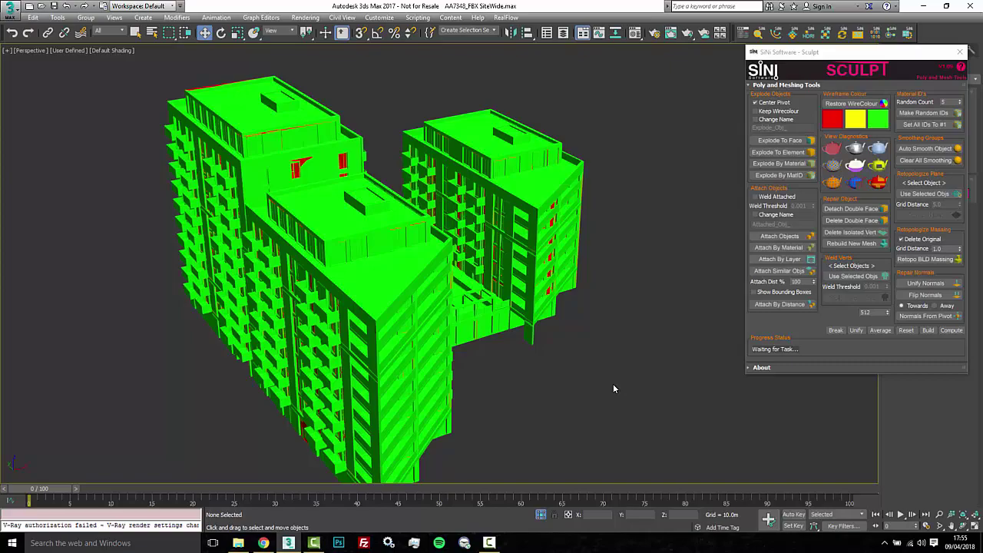
Examine the isolated block's facades, balconies and low linking section for red faces in the diagnostic view
middle_click_drag(613, 389, 510, 312, "alt")
scroll(510, 312, "up", 5)
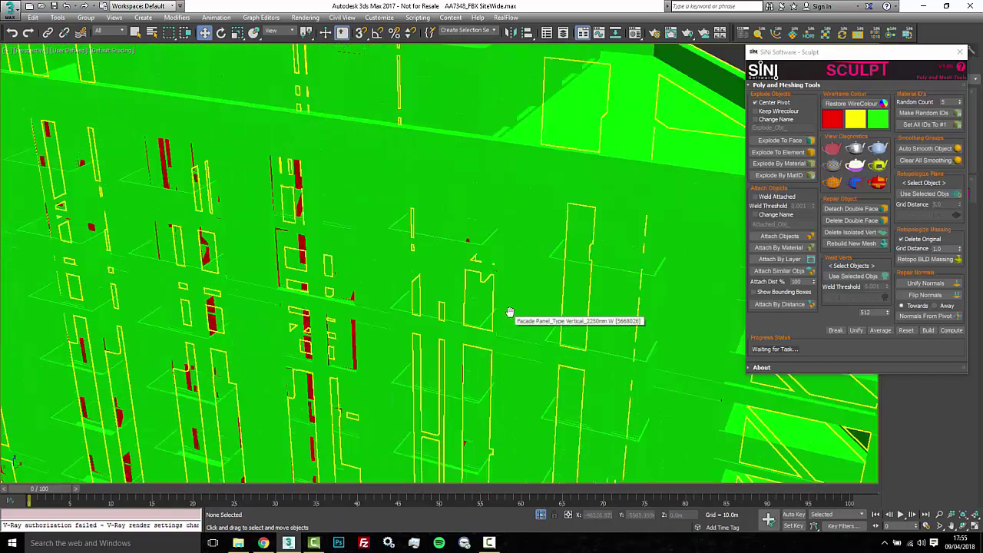
scroll(509, 313, "down", 10)
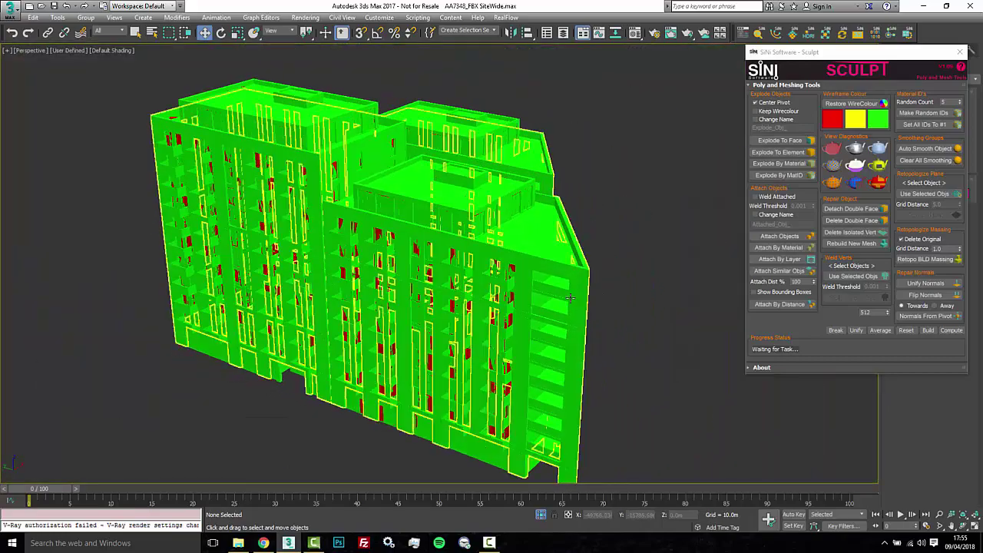
scroll(571, 298, "up", 5)
middle_click_drag(626, 299, 190, 330, "alt")
scroll(380, 301, "up", 6)
scroll(492, 310, "down", 4)
scroll(491, 310, "up", 4)
middle_click_drag(481, 314, 595, 395)
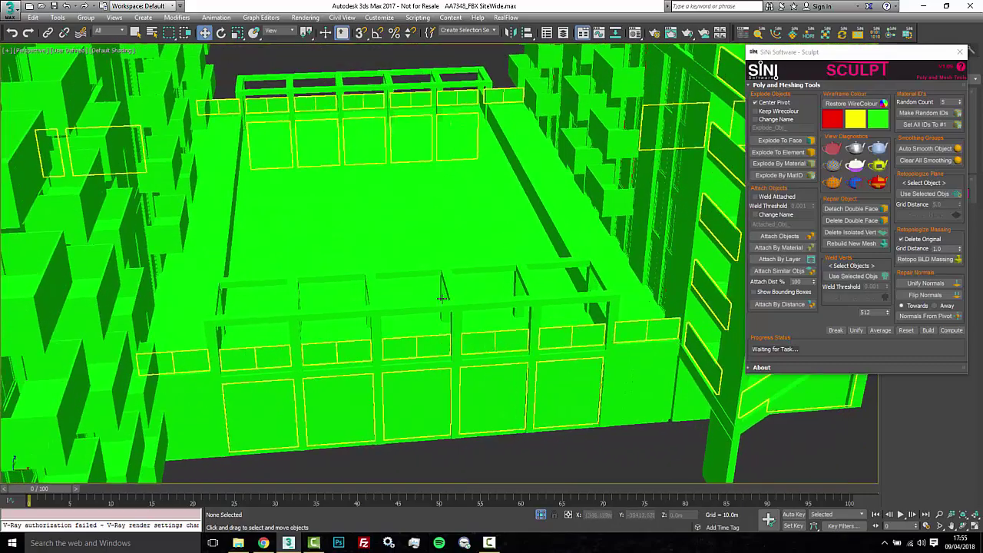
Inspect the block's remaining fenestration windows, balcony floors and side facades for red faces from several angles and distances
middle_click_drag(442, 298, 382, 450)
middle_click_drag(524, 270, 389, 305)
scroll(417, 304, "up", 3)
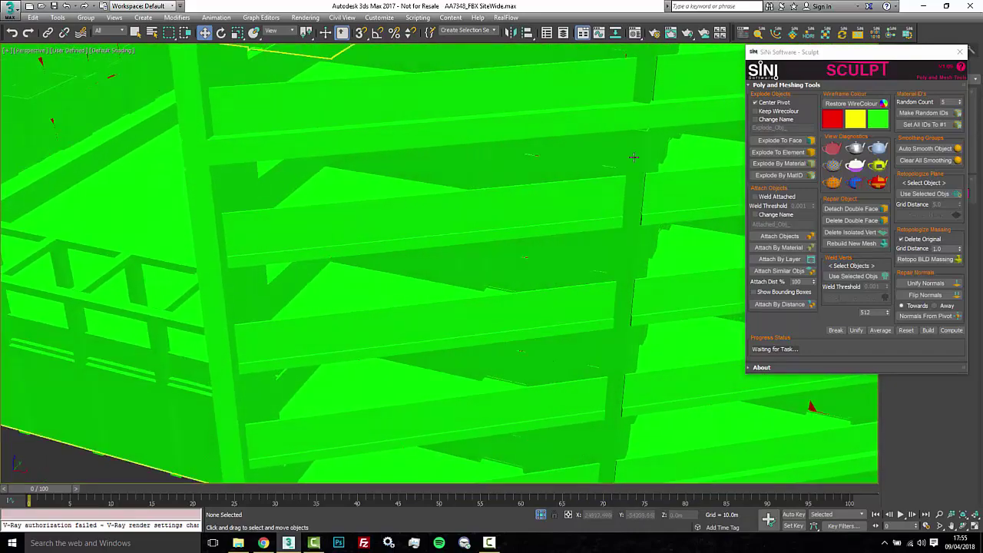
middle_click_drag(510, 300, 355, 299)
scroll(500, 296, "down", 8)
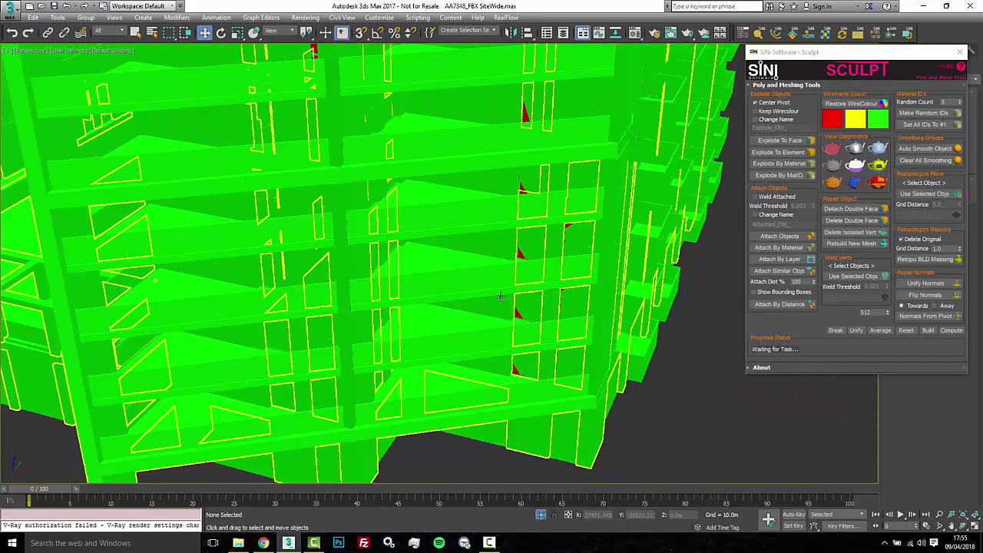
scroll(500, 297, "up", 5)
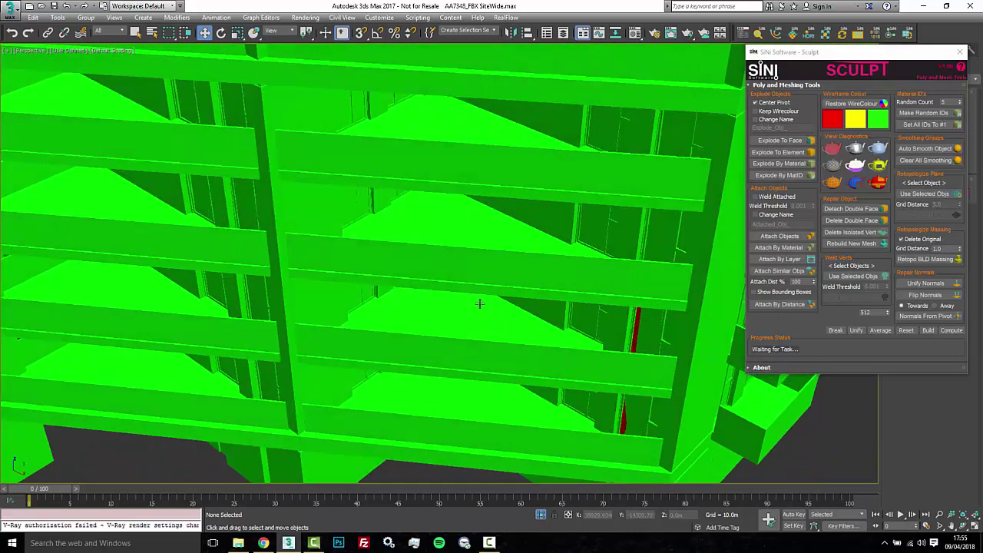
middle_click_drag(484, 306, 474, 312, "alt")
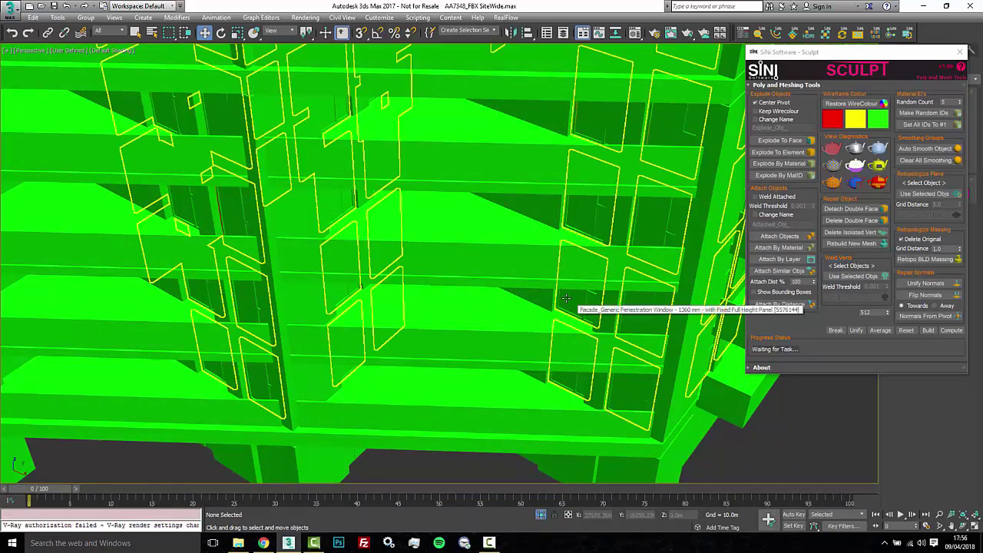
scroll(565, 298, "down", 10)
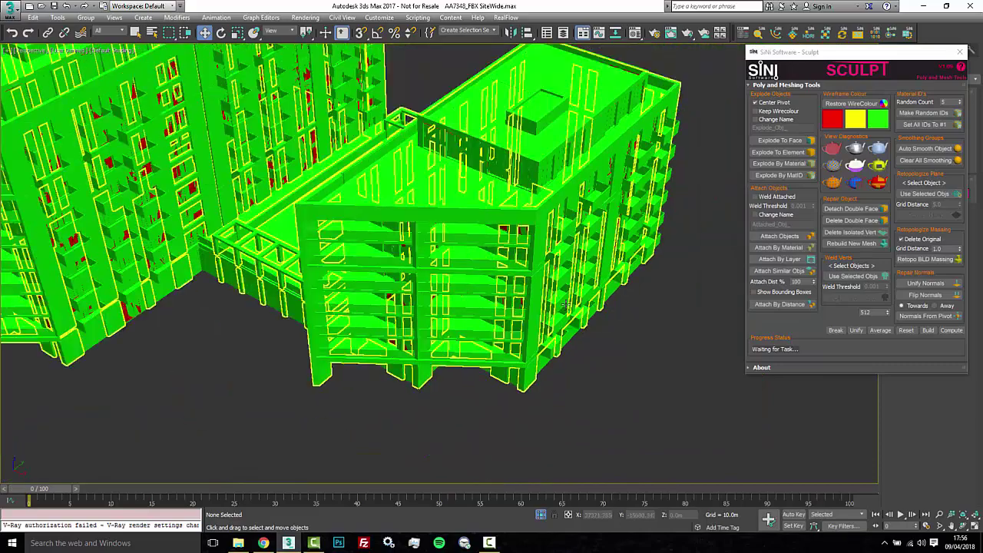
middle_click_drag(566, 305, 494, 294, "alt")
scroll(615, 360, "up", 5)
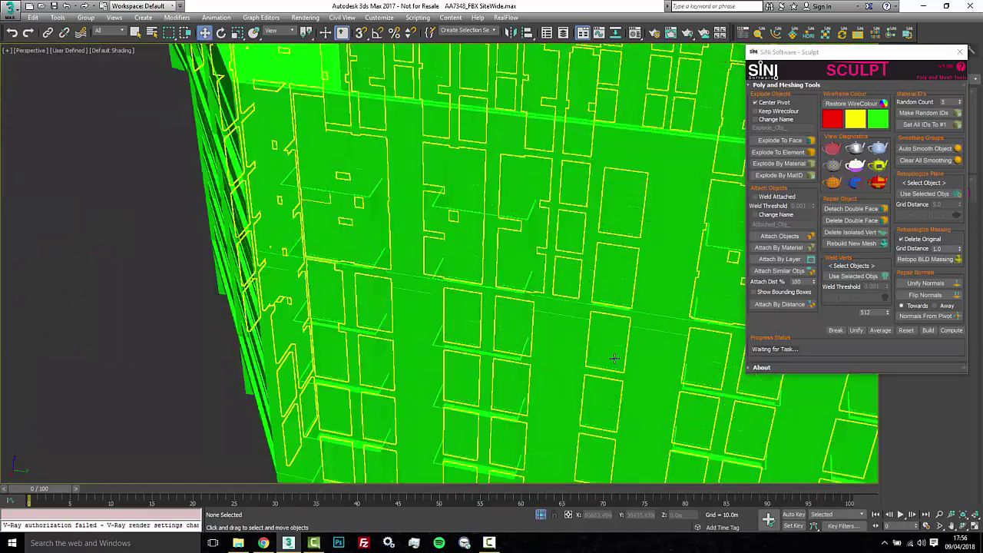
middle_click_drag(615, 358, 454, 317)
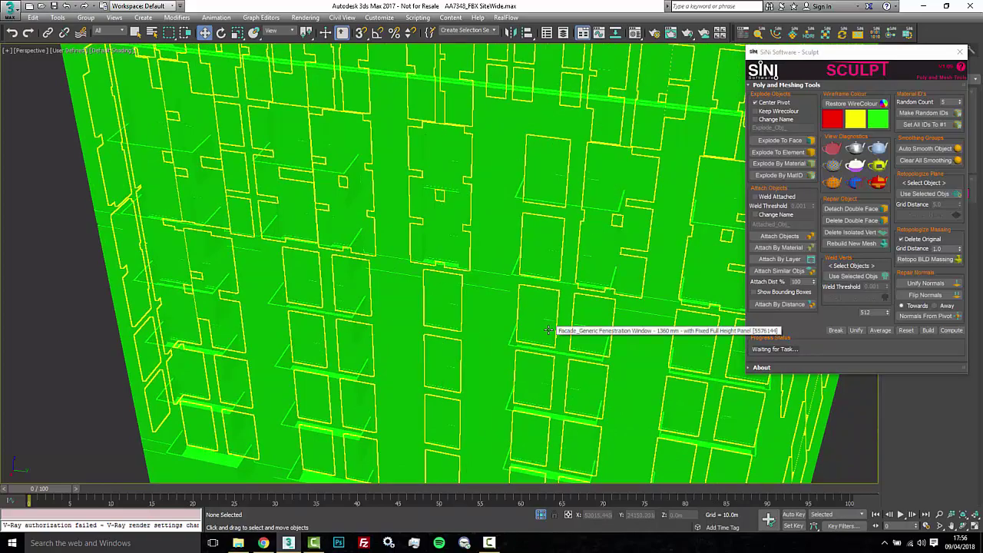
middle_click_drag(538, 307, 514, 279)
scroll(514, 278, "down", 8)
middle_click_drag(430, 230, 729, 243, "alt")
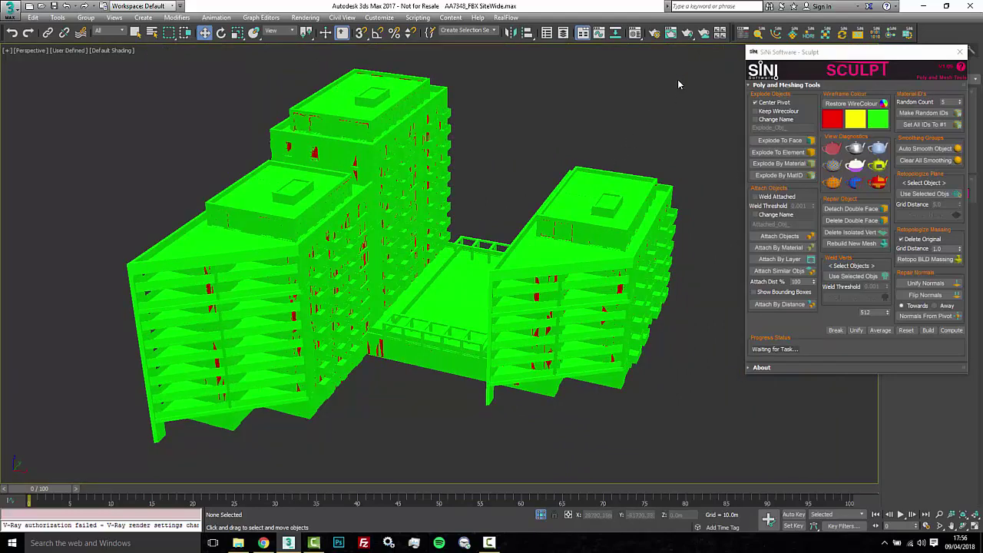
Select all objects of the isolated block, switch to the double-face diagnostic, and check the flagged red objects on the towers
left_click_drag(52, 455, 54, 455)
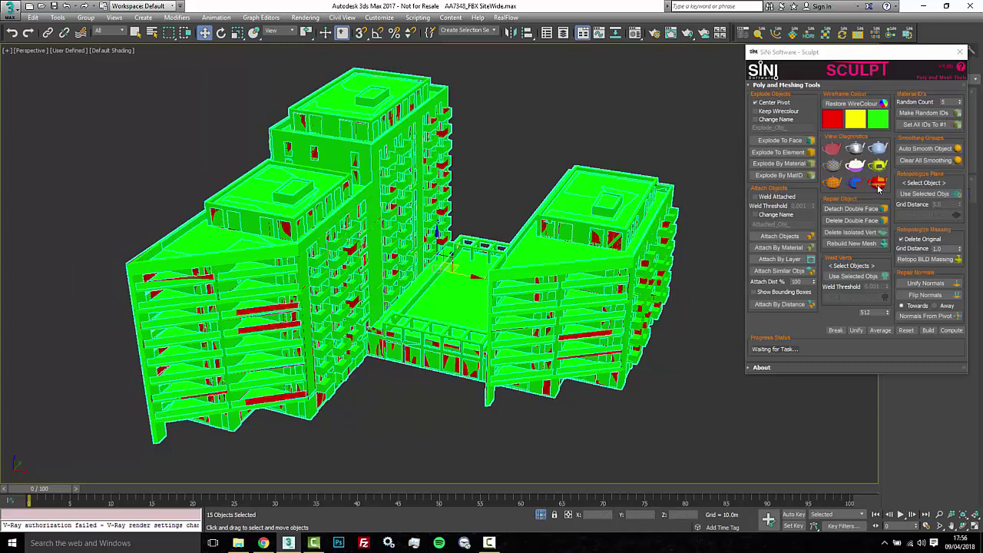
middle_click_drag(683, 261, 622, 315, "alt")
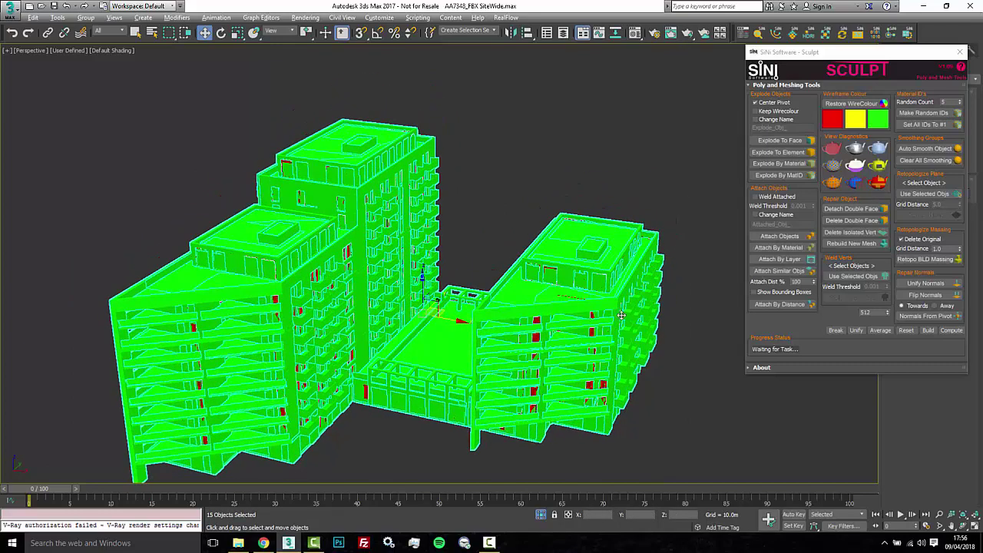
left_click(880, 184)
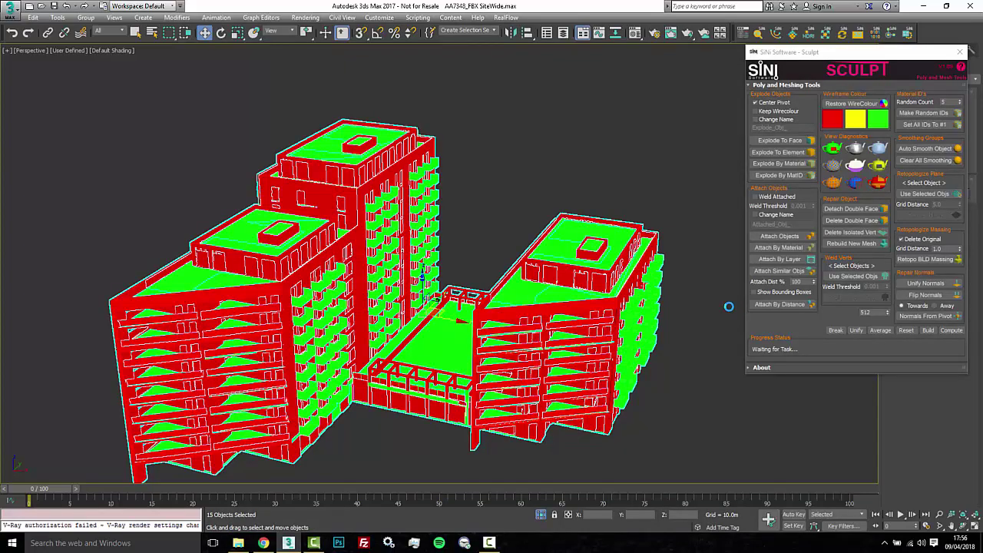
middle_click_drag(520, 340, 505, 327, "alt")
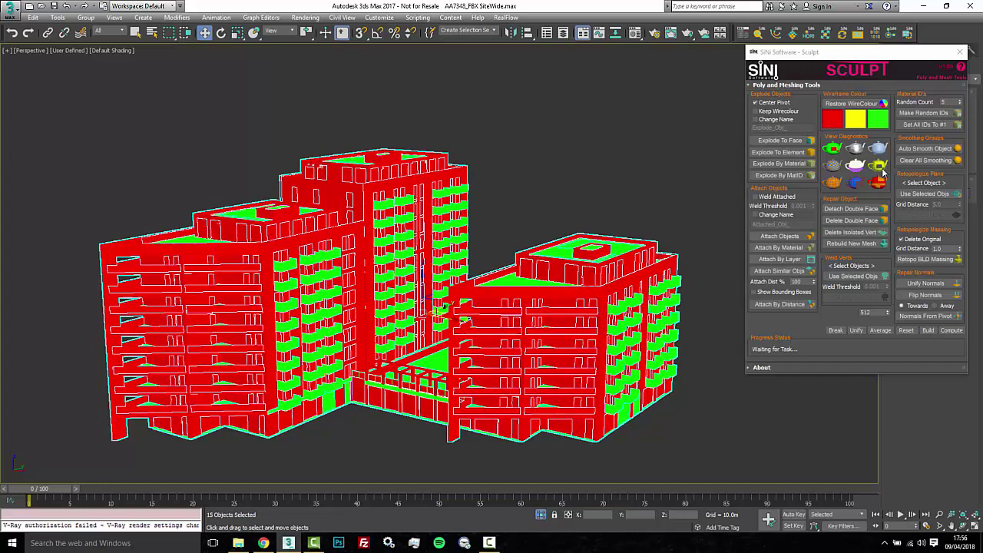
middle_click_drag(584, 281, 581, 321, "alt")
scroll(487, 186, "up", 4)
middle_click_drag(426, 189, 668, 198)
scroll(625, 181, "down", 5)
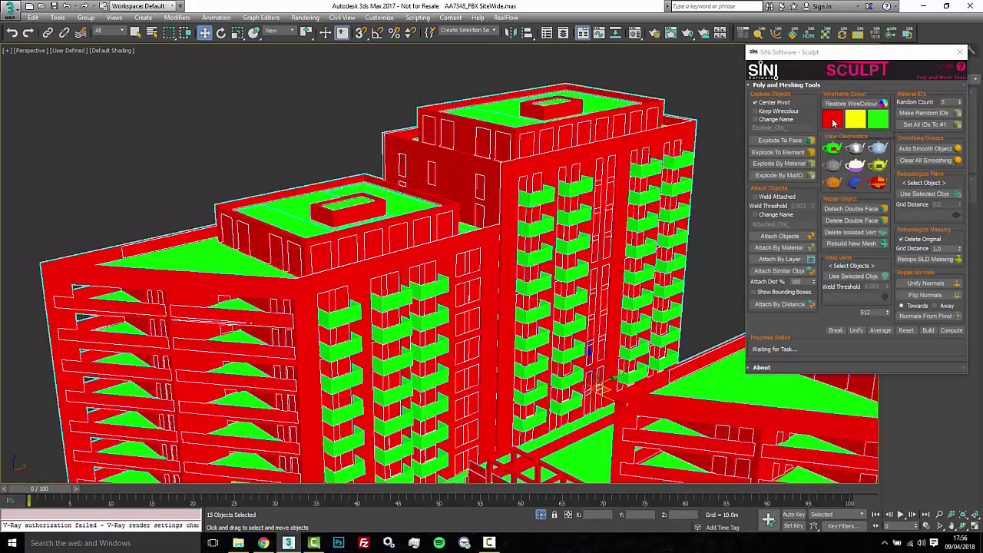
Select only the red-flagged objects of the block and detach their double faces
left_click(834, 123)
middle_click_drag(657, 241, 564, 222, "alt")
scroll(496, 256, "down", 5)
scroll(517, 316, "up", 4)
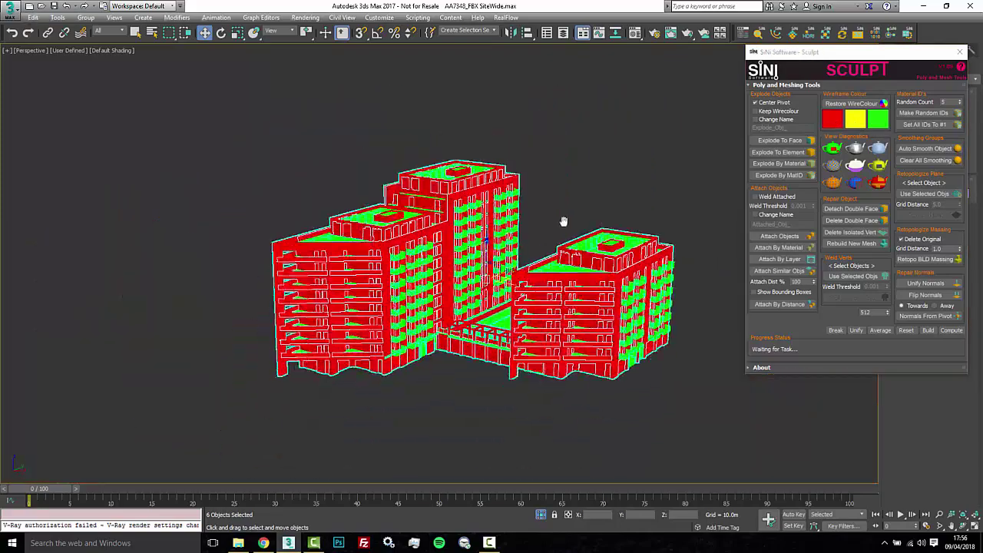
left_click(850, 208)
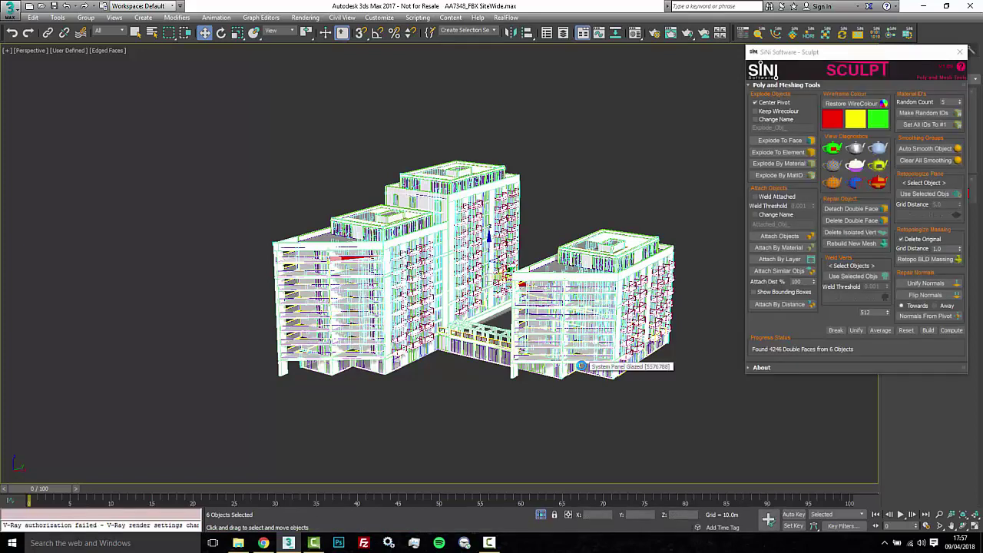
Lift the detached double faces above the buildings to inspect them, and delete them
left_click_drag(489, 252, 496, 64)
middle_click_drag(337, 239, 407, 235, "alt")
mouse_move(405, 230)
middle_mouse_down("alt")
mouse_move(387, 341)
mouse_move(414, 388)
middle_mouse_up("alt")
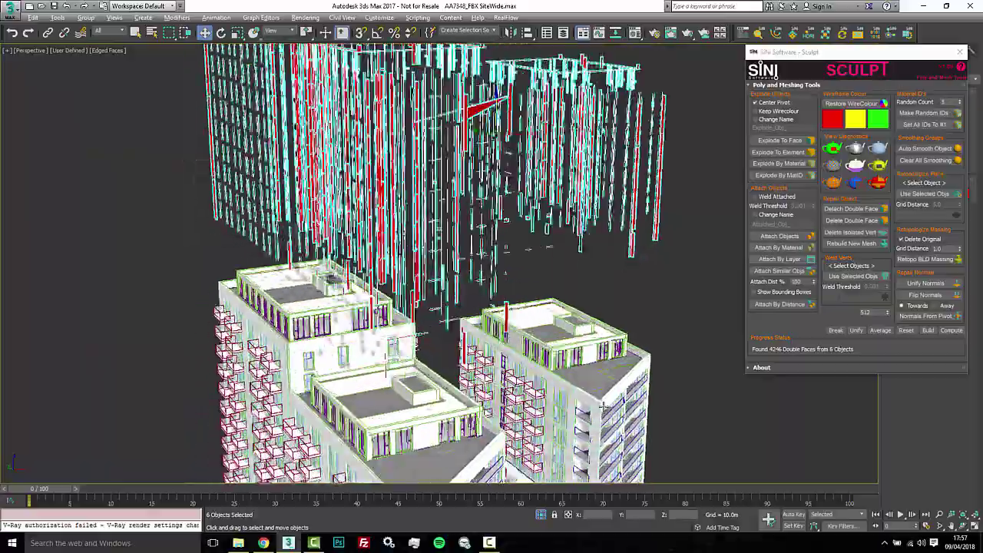
middle_click_drag(608, 282, 494, 304, "alt")
mouse_move(562, 304)
middle_mouse_down("alt")
mouse_move(525, 311)
mouse_move(533, 287)
mouse_move(527, 176)
mouse_move(492, 223)
mouse_move(461, 192)
middle_mouse_up("alt")
key("Delete")
scroll(527, 176, "down", 6)
scroll(355, 265, "up", 6)
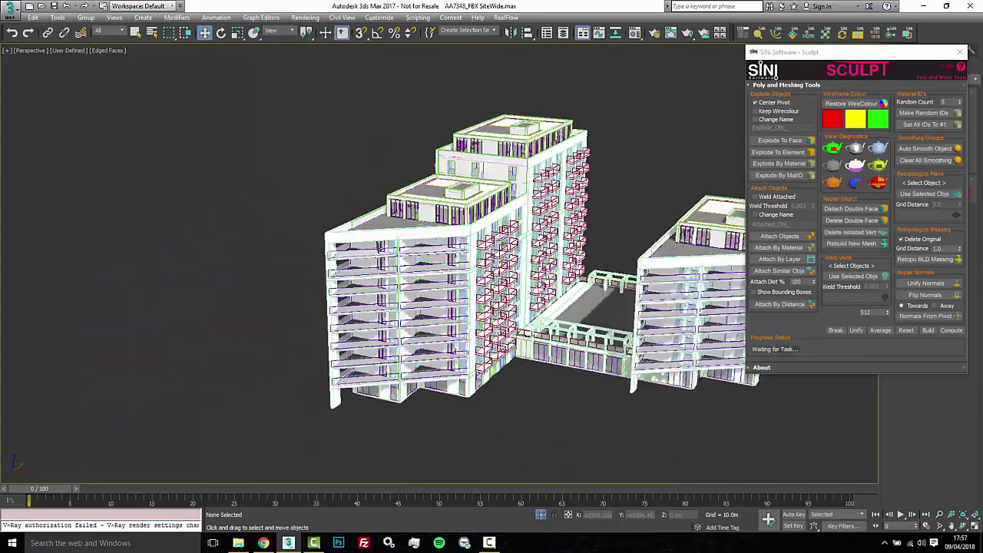
middle_click_drag(355, 265, 551, 259, "alt")
Exit isolation, select the whole stepped block, and check it in the isolated-vertex diagnostic before turning that view off
left_click(540, 515)
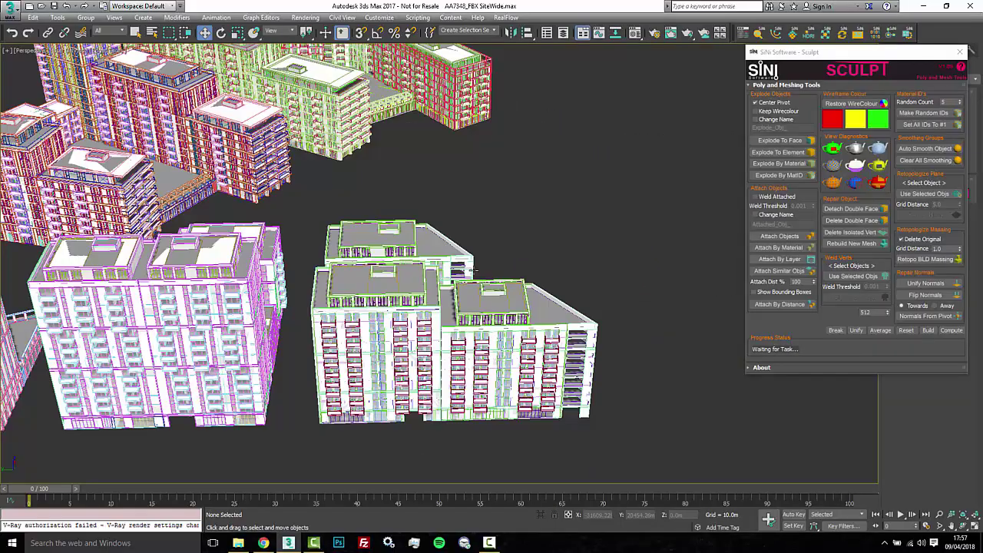
middle_click_drag(393, 239, 655, 237)
left_click_drag(693, 202, 362, 465)
left_click(856, 187)
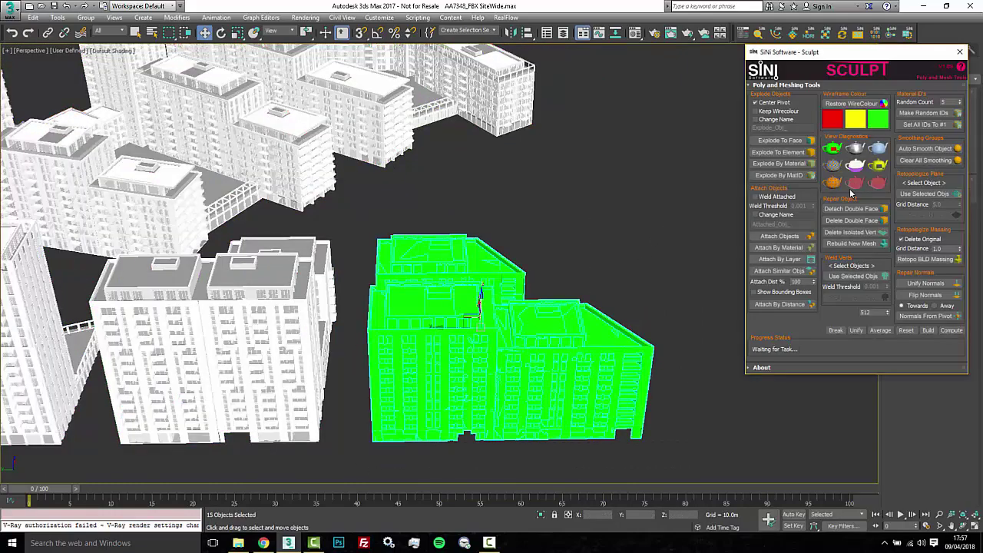
middle_click_drag(593, 317, 503, 303, "alt")
scroll(463, 313, "up", 5)
scroll(372, 318, "down", 5)
scroll(503, 304, "up", 3)
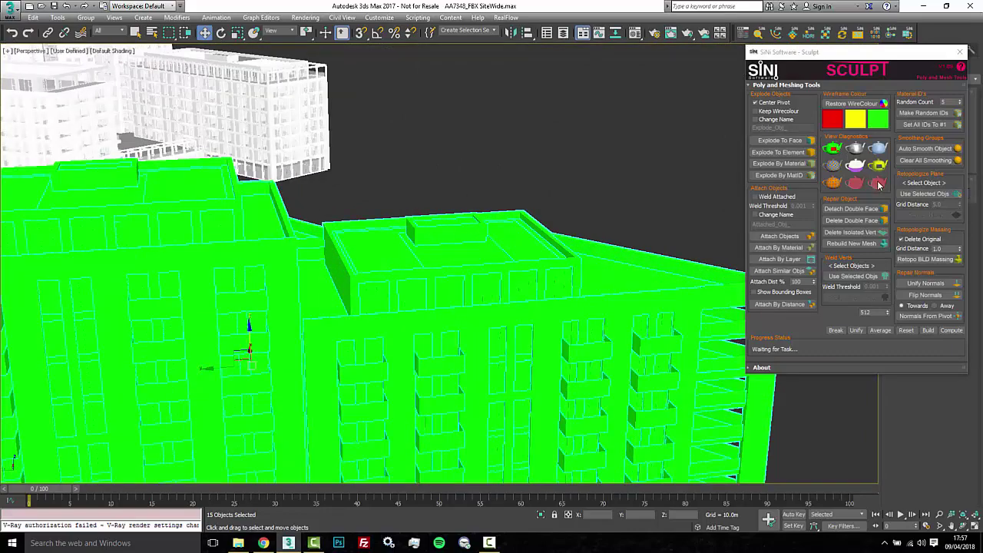
left_click(858, 181)
Clone the rooftop box's vertices a short distance upwards in the block's wall mesh, using the Clone To Element option
left_click(470, 227)
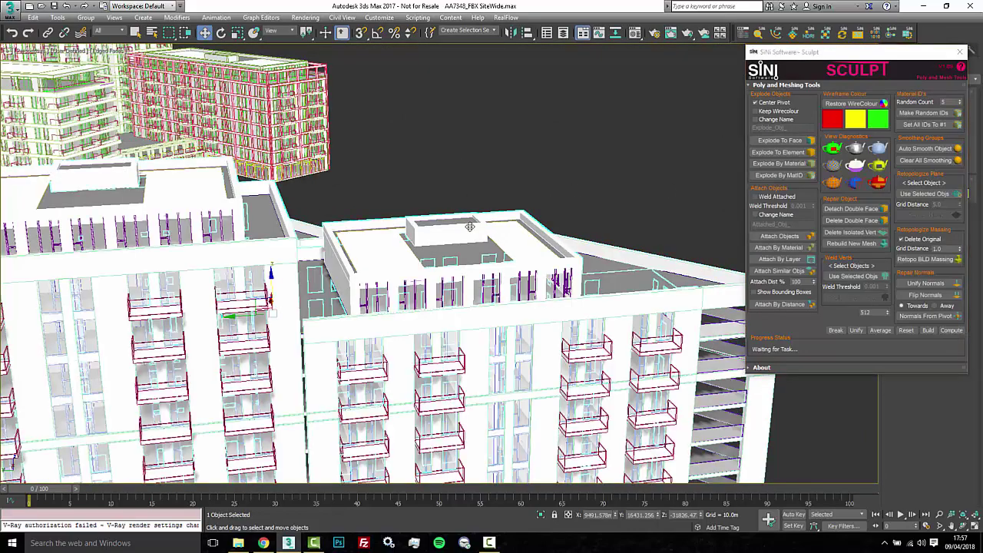
key("1")
middle_click_drag(527, 190, 517, 185, "alt")
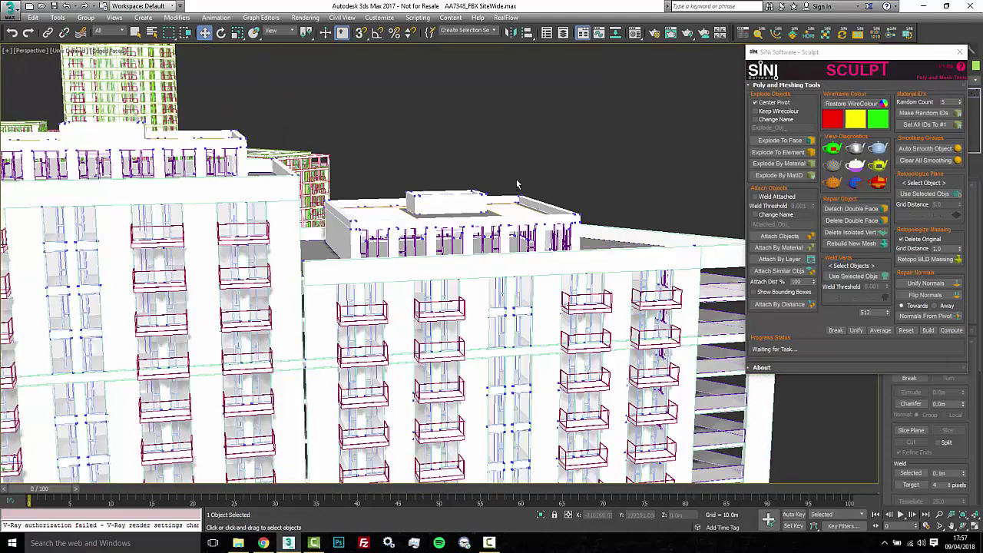
mouse_move(440, 200)
left_mouse_down()
mouse_move(411, 189)
mouse_move(450, 159)
left_mouse_up()
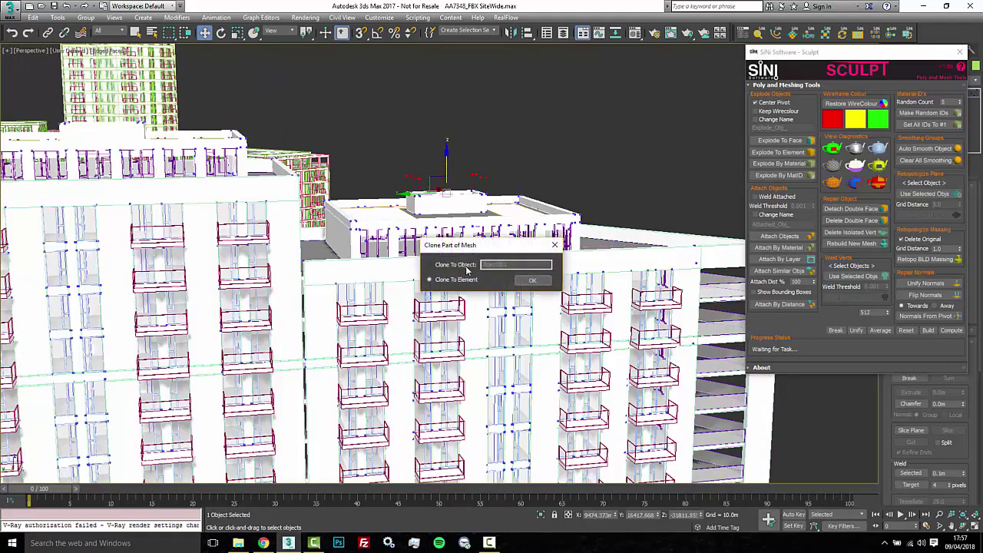
left_click(533, 280)
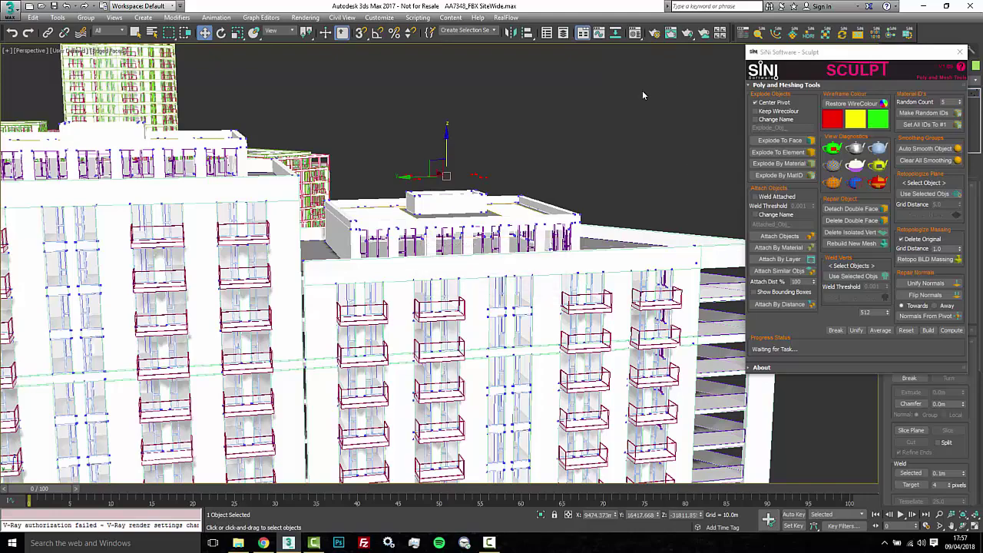
Check the loose cloned vertices above the rooftop box, select a roof parapet vertex, and uncover the mesh's selection settings
mouse_move(643, 95)
middle_mouse_down()
mouse_move(483, 177)
mouse_move(617, 154)
mouse_move(567, 136)
middle_mouse_up()
left_click(627, 132)
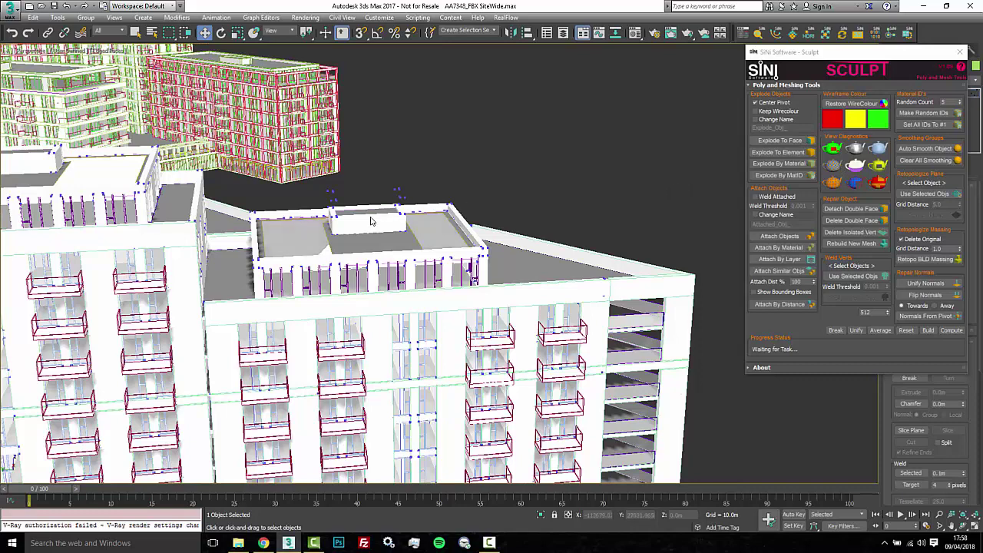
left_click(471, 239)
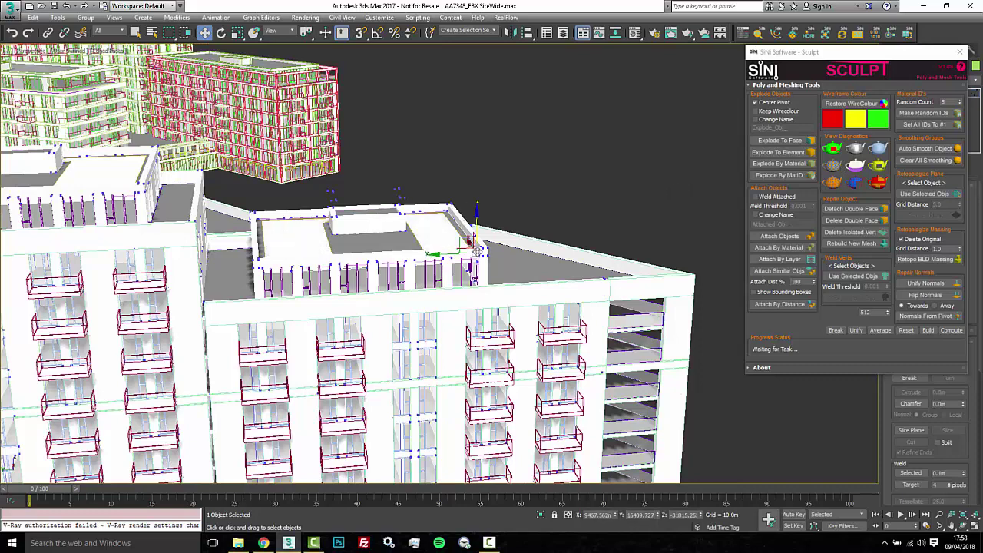
left_click_drag(869, 60, 670, 63)
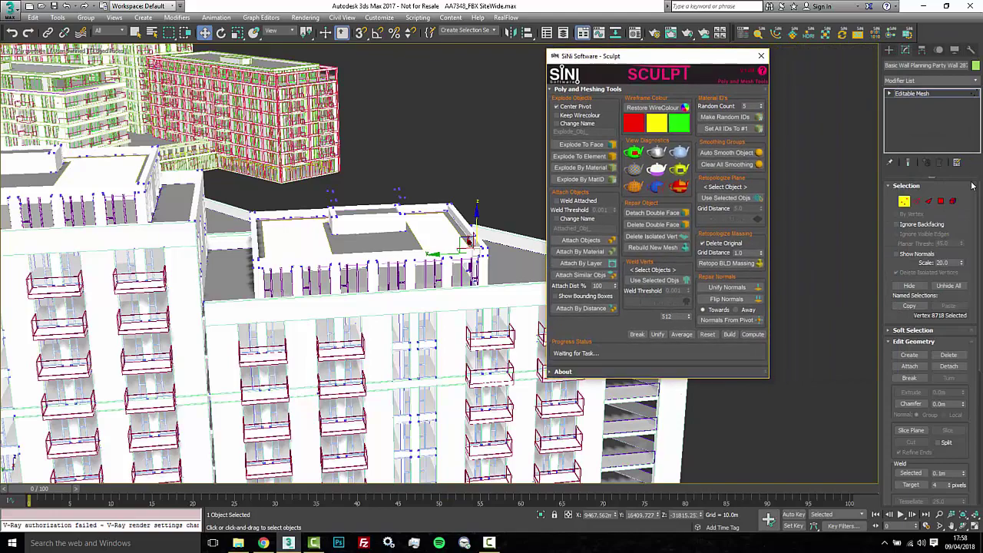
Select all objects of the stepped block, turn on the isolated-vertex diagnostic, and inspect the red areas around the roofs
mouse_move(540, 221)
middle_mouse_down("alt")
mouse_move(503, 219)
mouse_move(504, 265)
middle_mouse_up("alt")
scroll(502, 219, "down", 3)
mouse_move(529, 132)
left_mouse_down()
mouse_move(410, 346)
mouse_move(264, 391)
left_mouse_up()
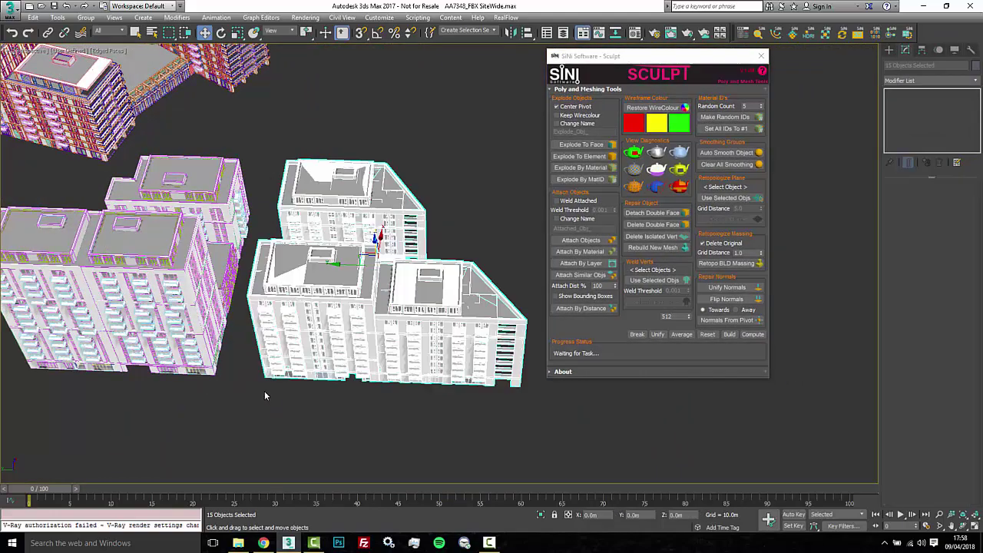
left_click(658, 188)
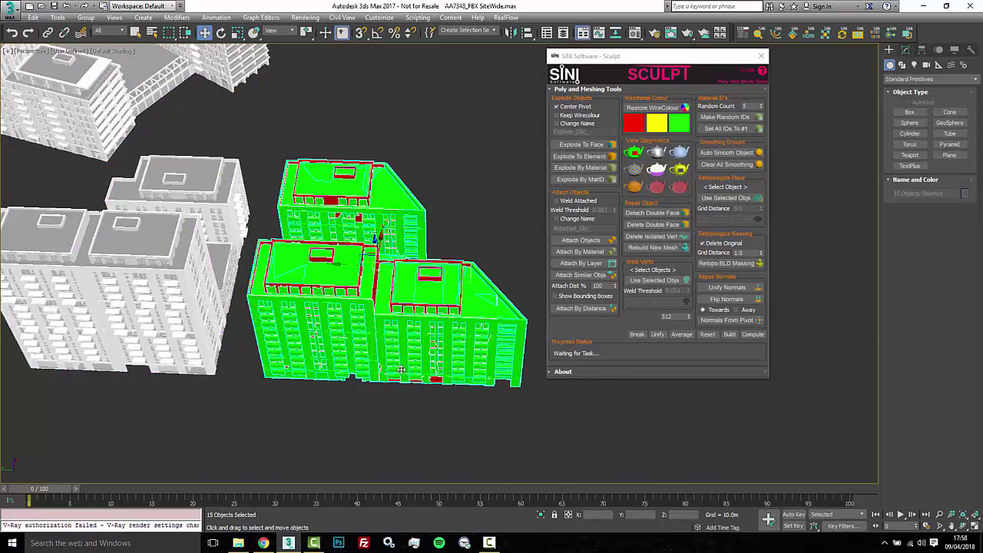
scroll(434, 216, "up", 8)
scroll(435, 216, "up", 3)
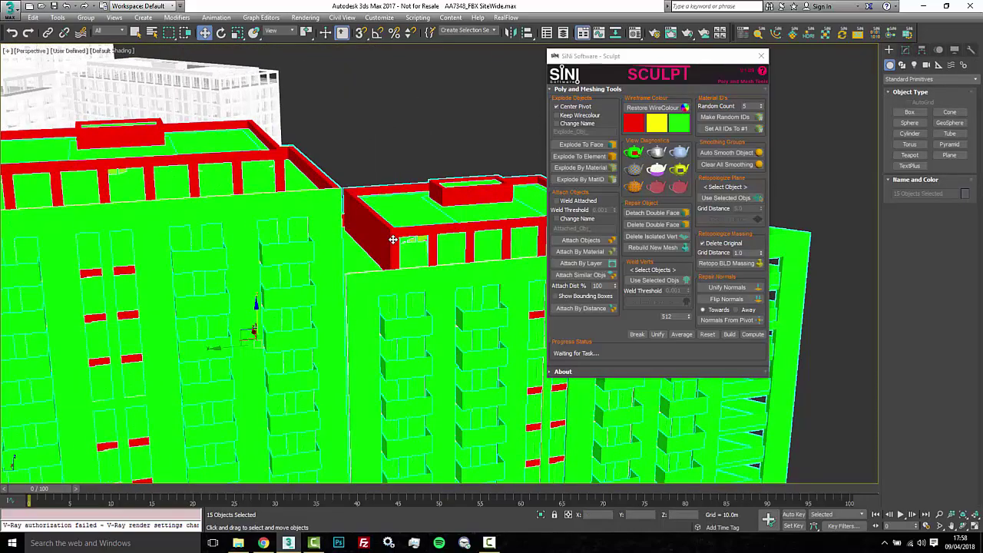
Turn off the diagnostic view, select the block's flagged objects, and delete their isolated vertices
left_click(392, 240)
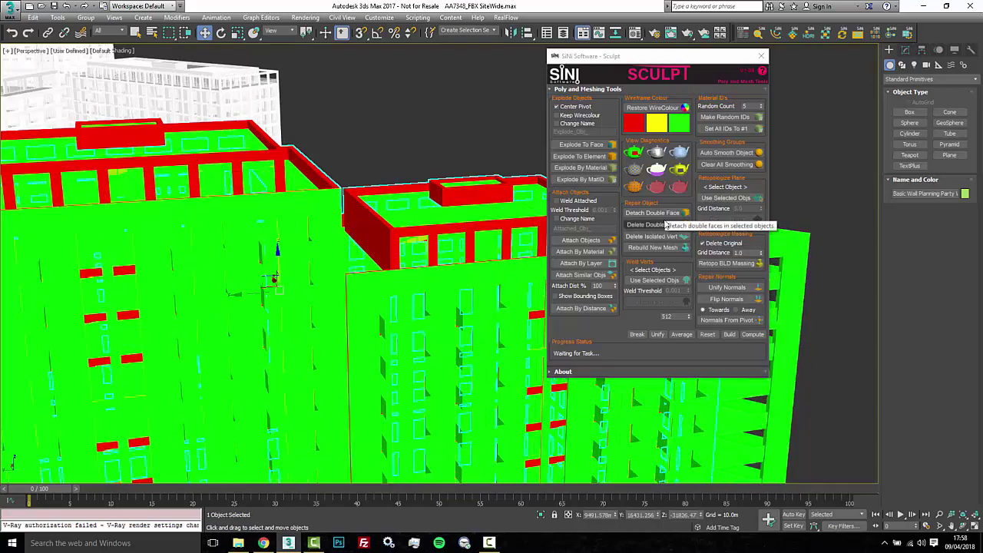
left_click(679, 186)
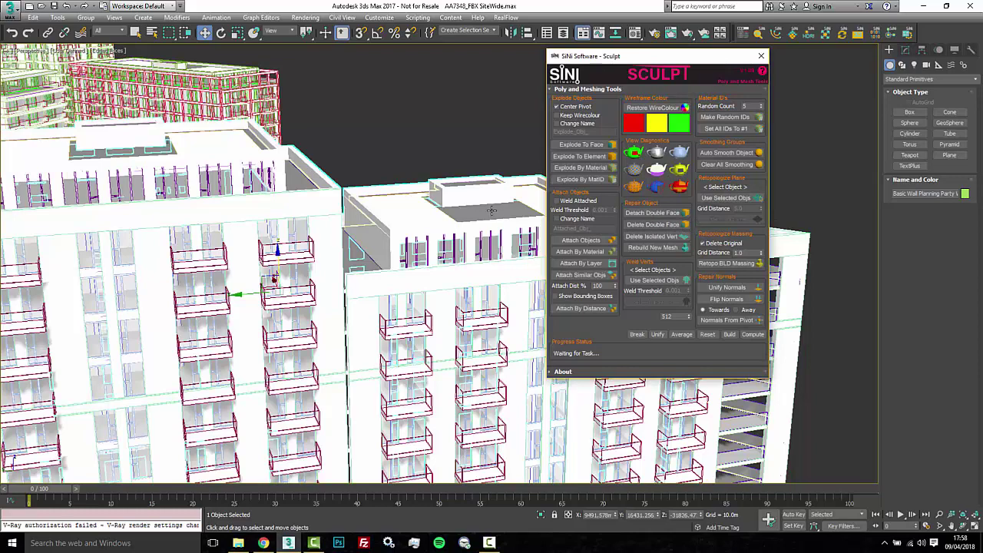
left_click_drag(501, 171, 414, 308)
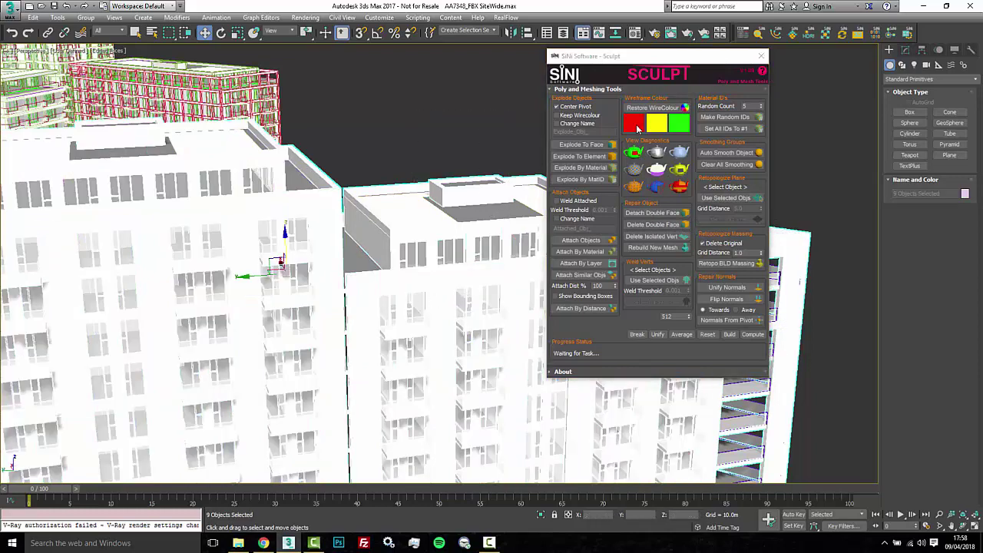
left_click(653, 239)
scroll(433, 277, "down", 3)
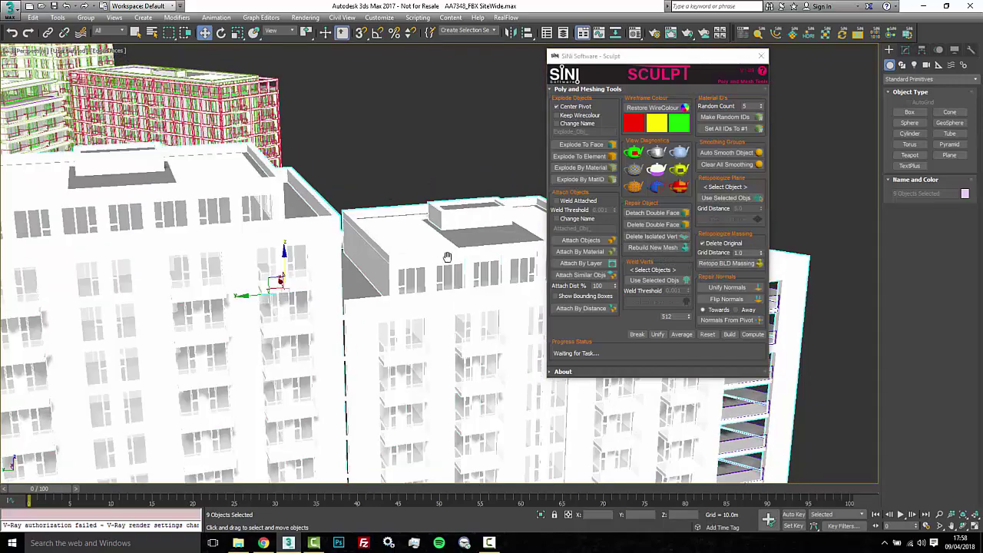
scroll(433, 277, "down", 4)
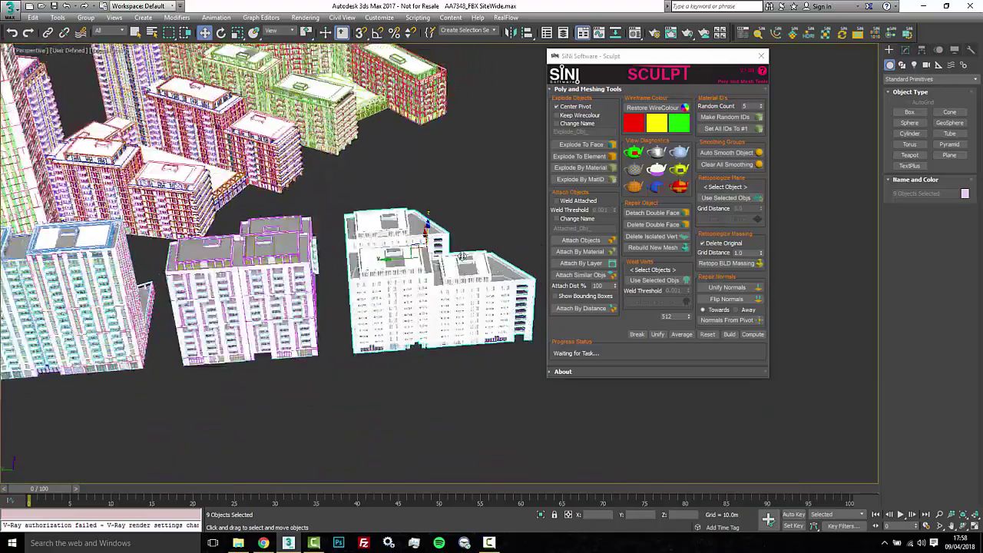
Inspect the selected stepped block's facades, side balconies and roofs from several angles, close up and among the neighbouring towers
mouse_move(462, 256)
middle_mouse_down("alt")
mouse_move(441, 295)
mouse_move(428, 298)
middle_mouse_up("alt")
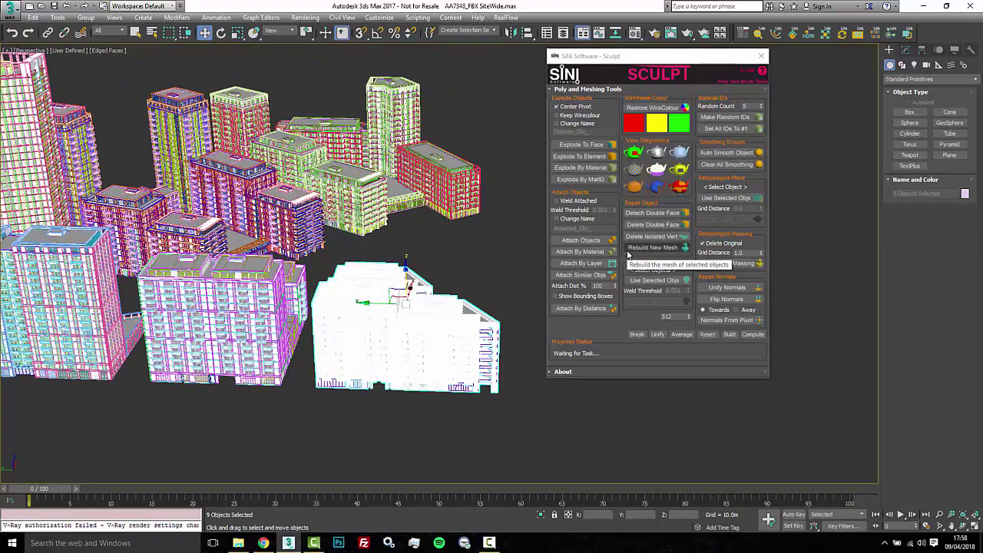
mouse_move(472, 264)
middle_mouse_down()
mouse_move(505, 291)
mouse_move(464, 280)
middle_mouse_up()
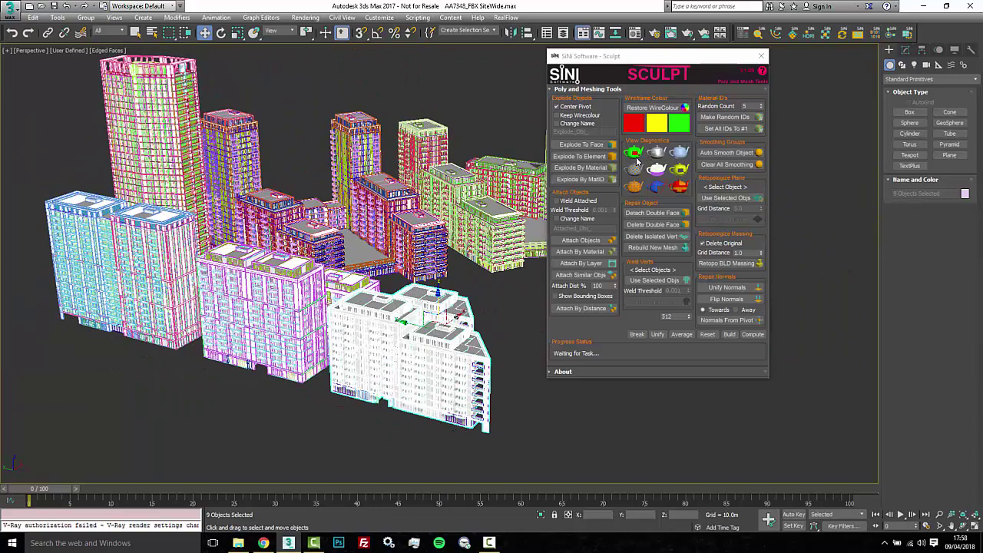
scroll(444, 367, "up", 5)
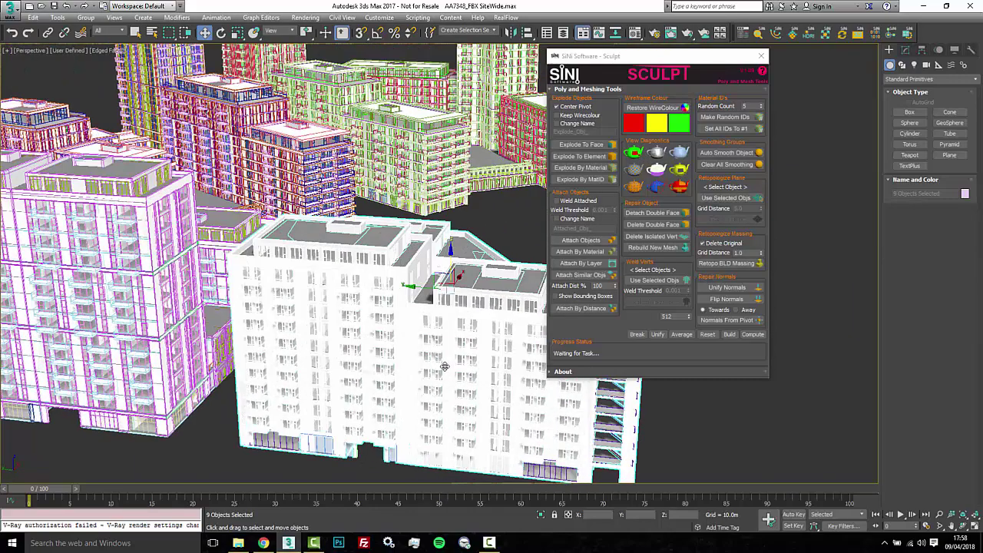
middle_click_drag(445, 367, 450, 370, "alt")
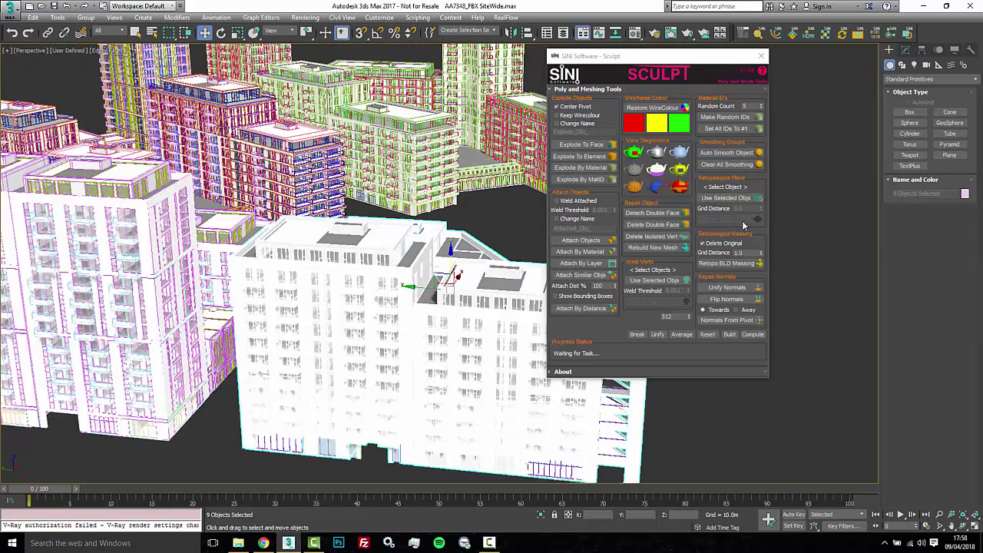
left_click(742, 290)
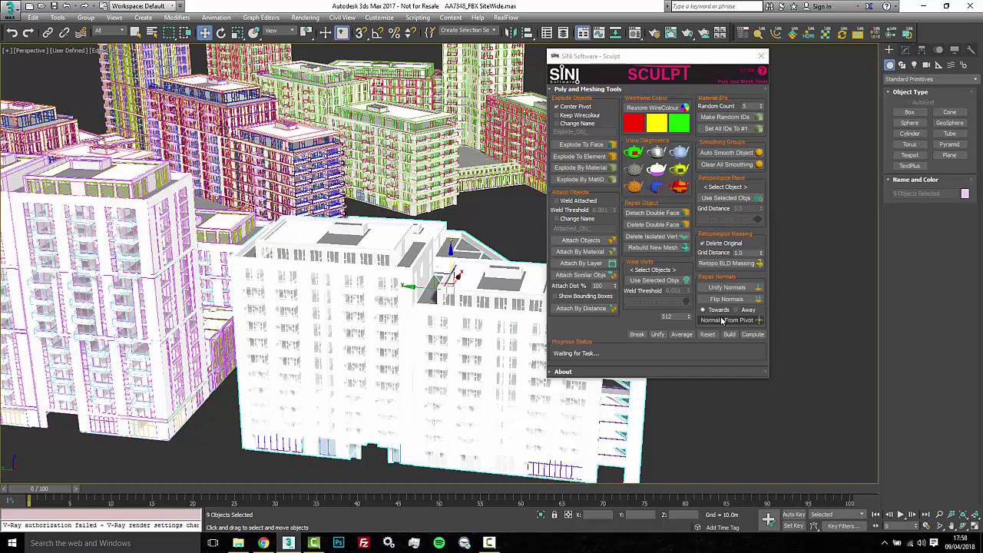
middle_click_drag(452, 342, 416, 341)
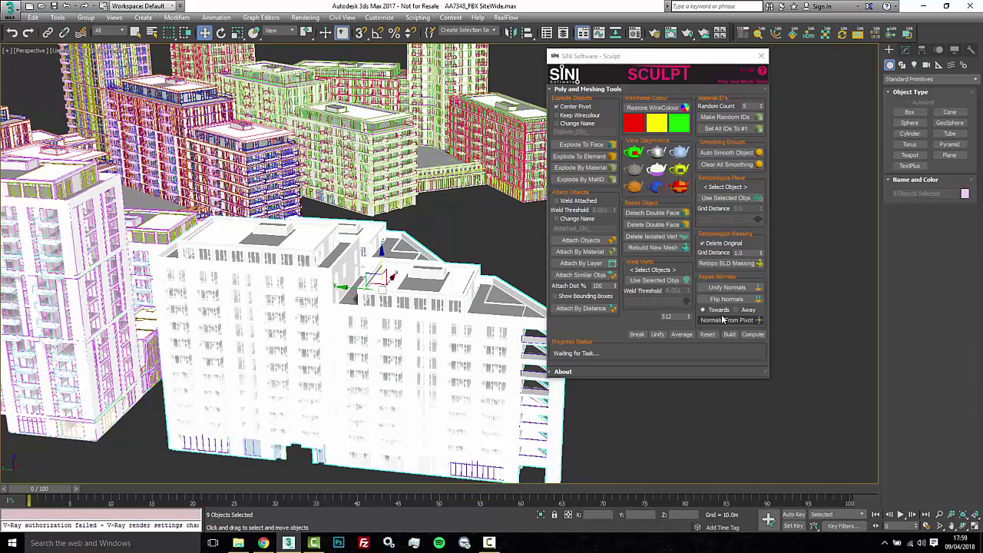
middle_click_drag(453, 269, 424, 317, "alt")
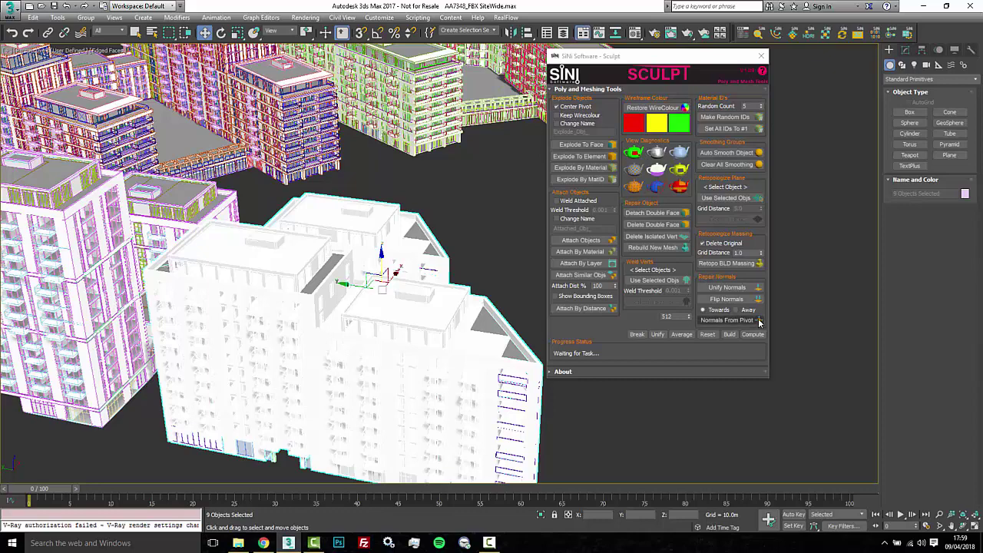
mouse_move(542, 311)
middle_mouse_down("alt")
mouse_move(534, 287)
mouse_move(549, 319)
middle_mouse_up("alt")
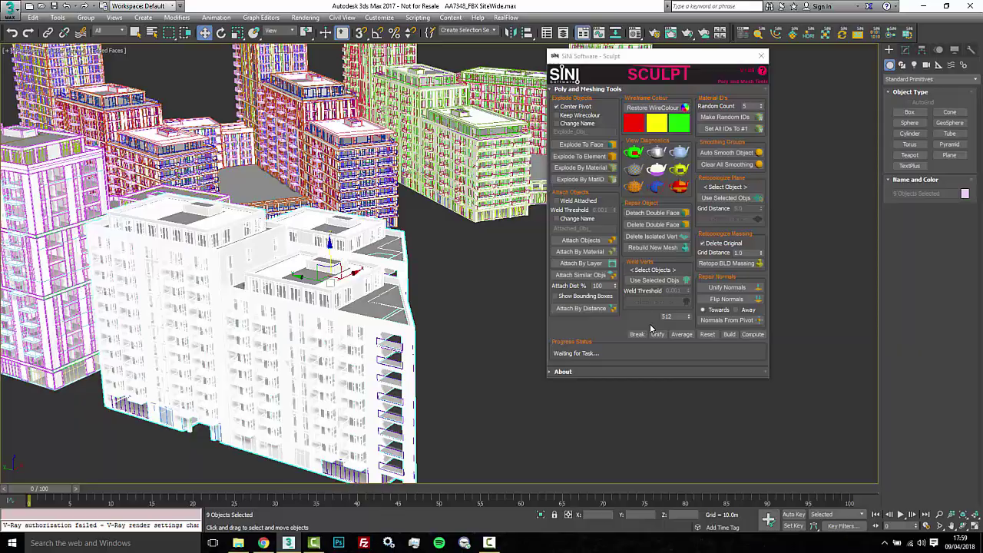
mouse_move(399, 304)
middle_mouse_down("alt")
mouse_move(300, 402)
mouse_move(353, 402)
mouse_move(497, 328)
middle_mouse_up("alt")
scroll(354, 402, "down", 5)
scroll(347, 390, "up", 4)
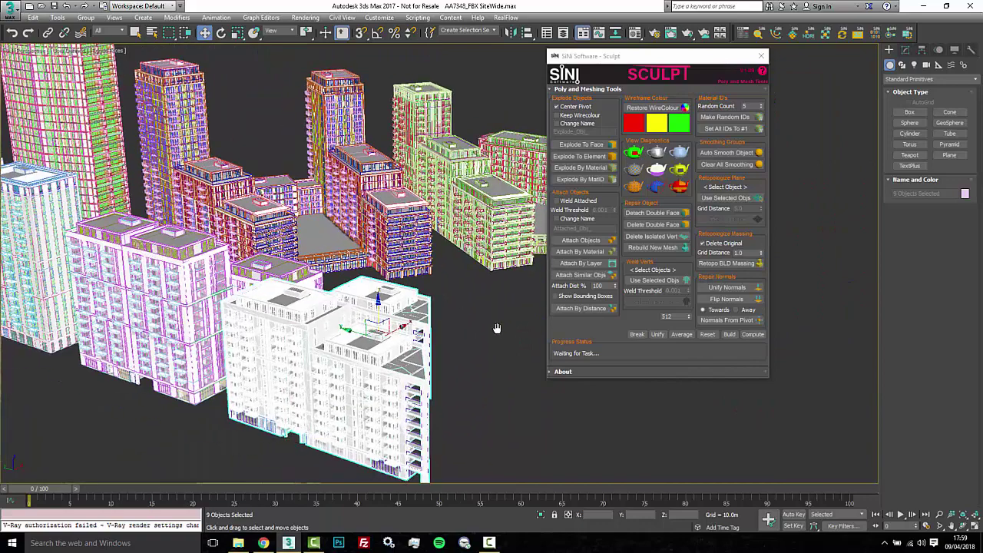